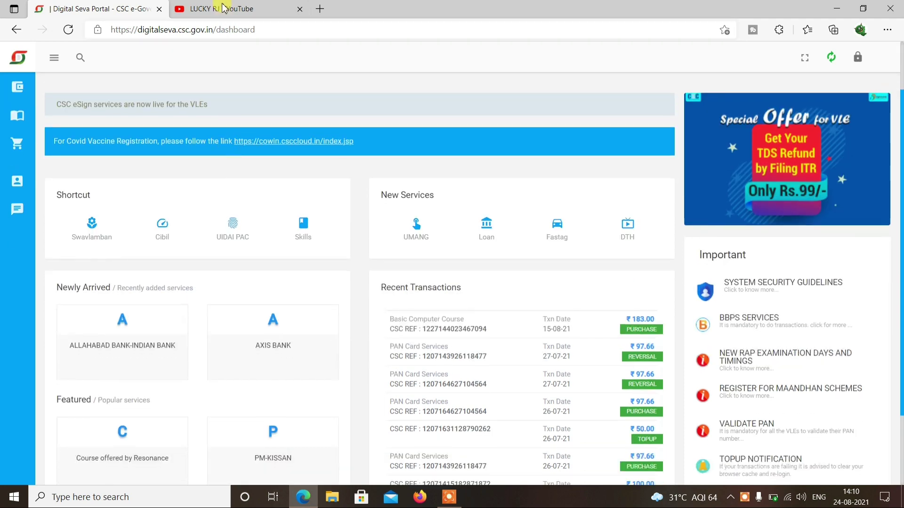
# - Highlight the LUCKY RJ channel name on YouTube and return to the newly arrived services on the Digital Seva dashboard
pyautogui.click(238, 9)
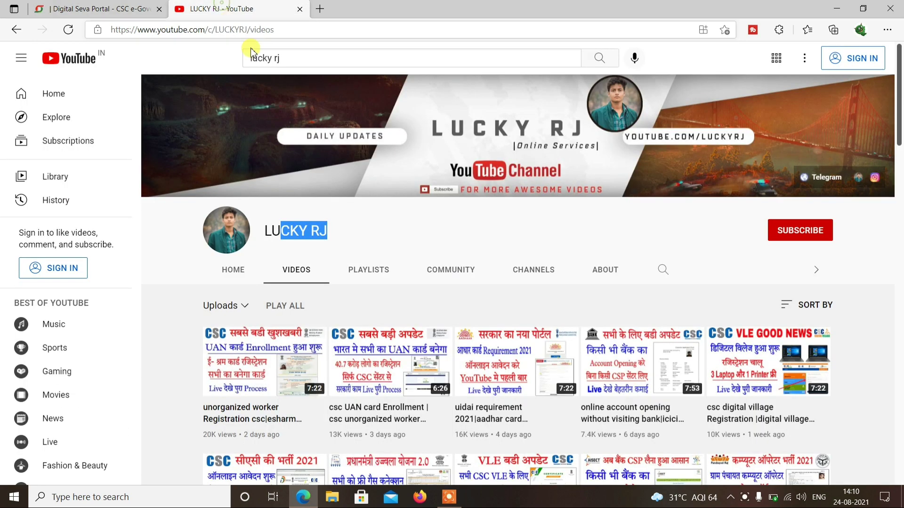
pyautogui.click(291, 228)
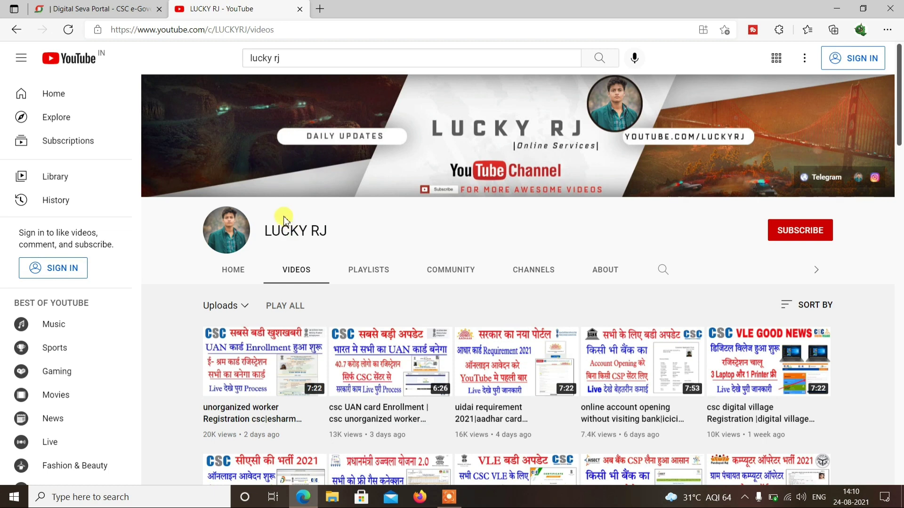
pyautogui.moveTo(328, 232); pyautogui.dragTo(264, 231)
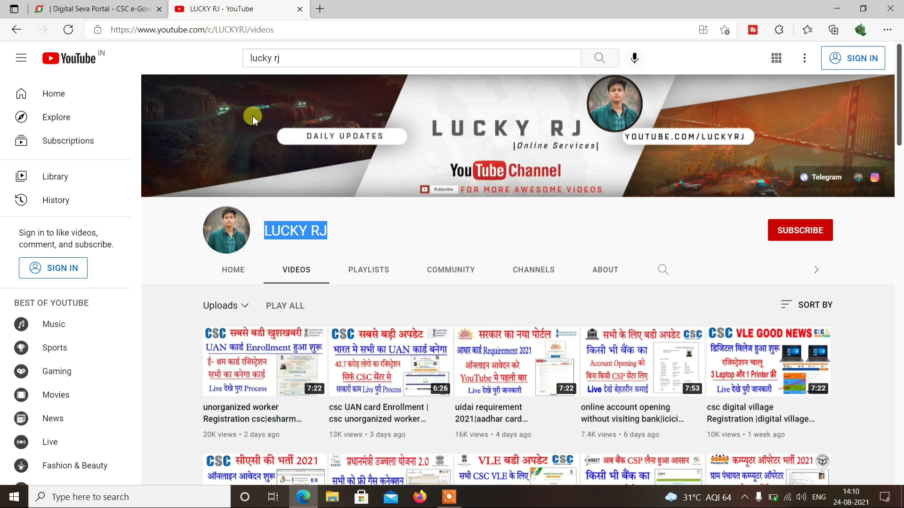
pyautogui.click(149, 9)
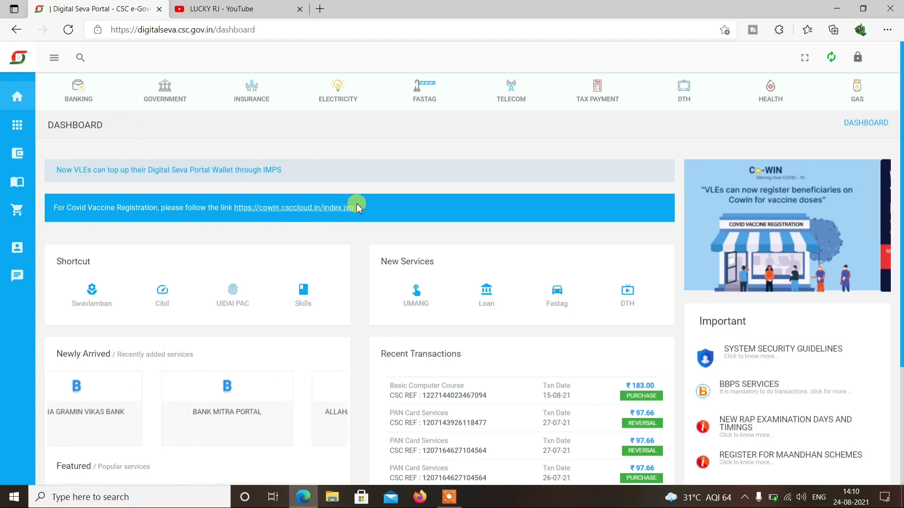
pyautogui.scroll(-1, 317, 226)
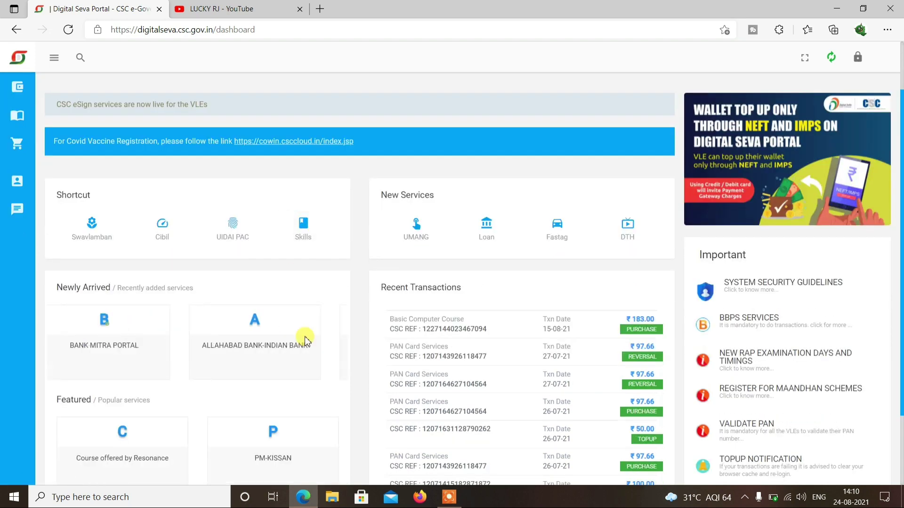
pyautogui.click(301, 337)
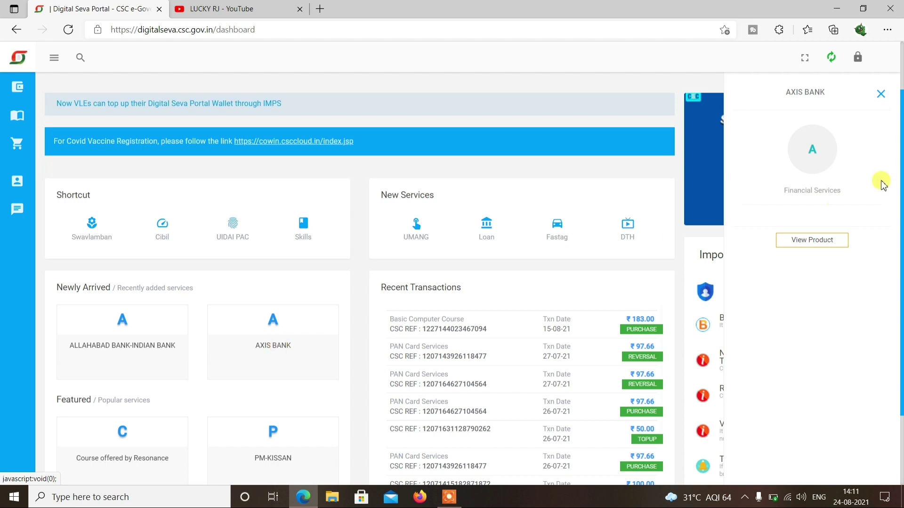
pyautogui.click(880, 95)
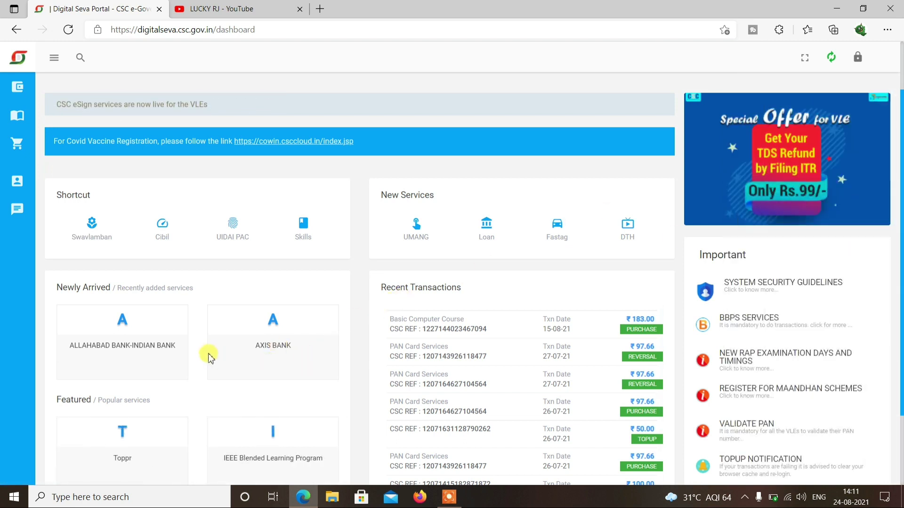
pyautogui.click(262, 351)
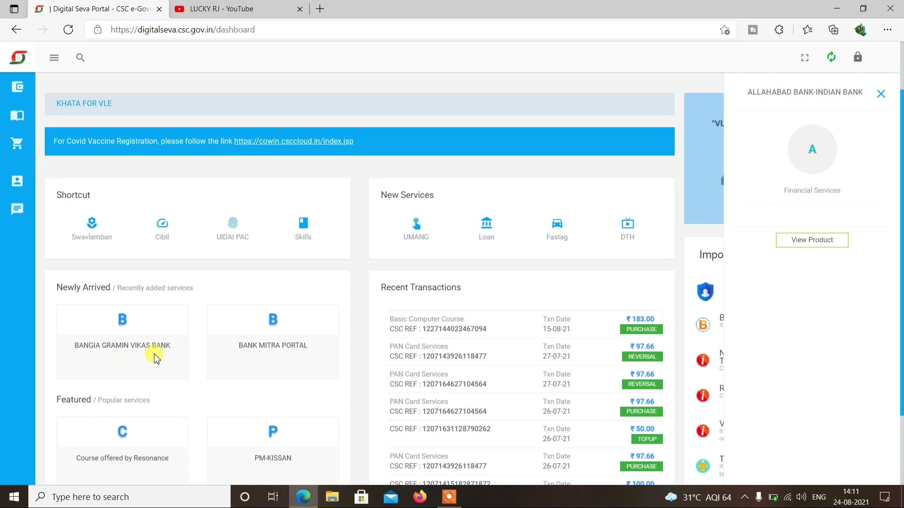
pyautogui.click(880, 94)
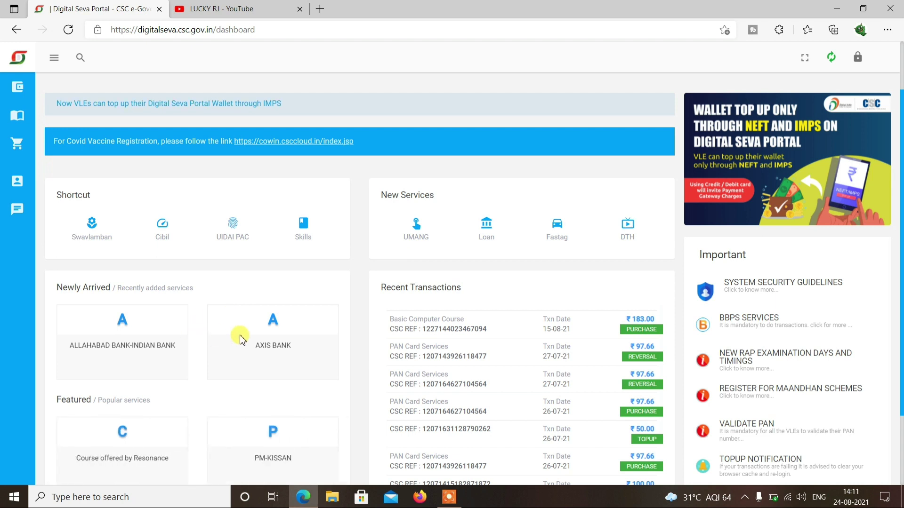
pyautogui.click(111, 342)
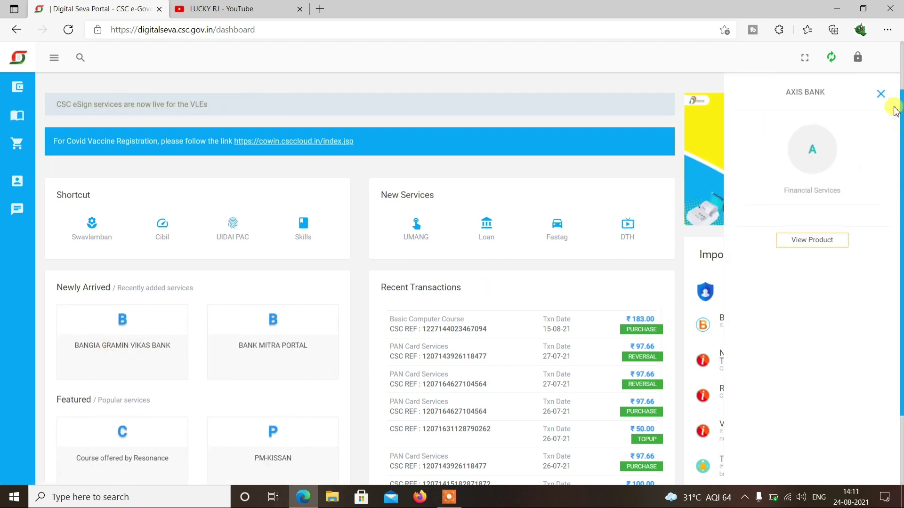
pyautogui.click(881, 94)
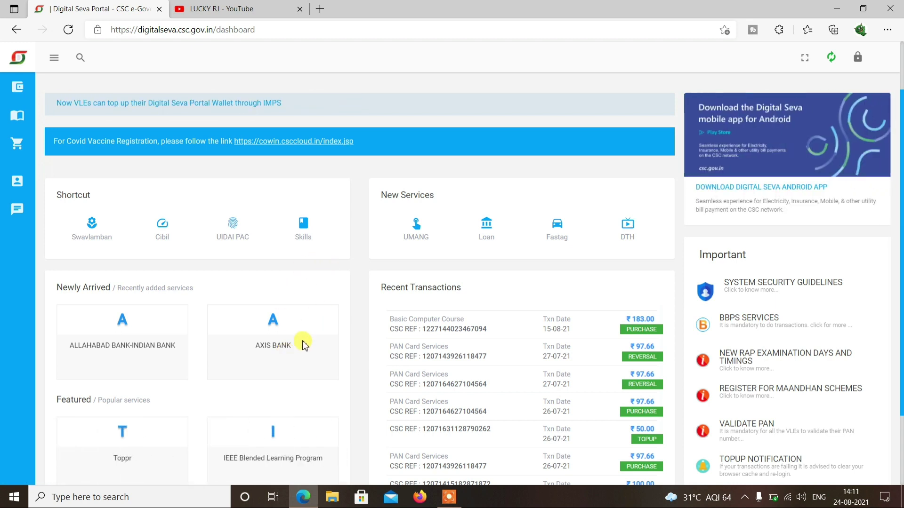
pyautogui.moveTo(131, 349); pyautogui.dragTo(335, 351)
pyautogui.click(335, 351)
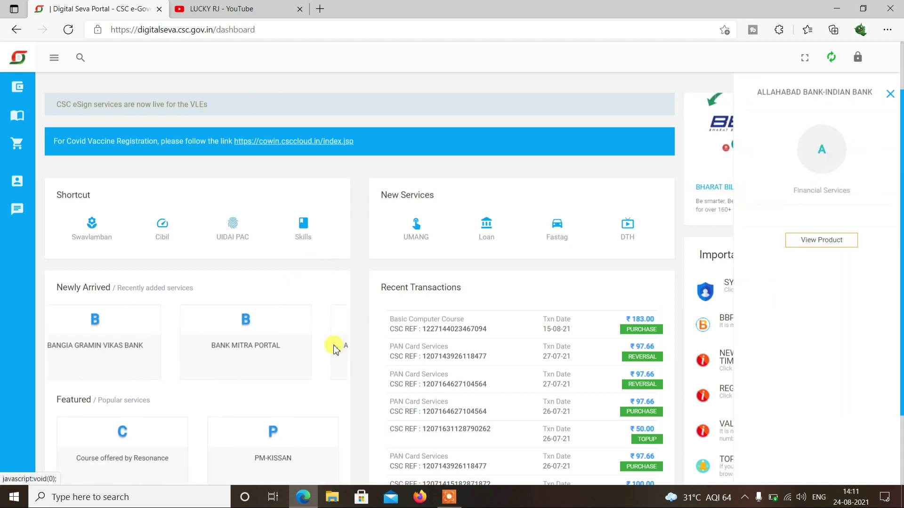
pyautogui.click(880, 95)
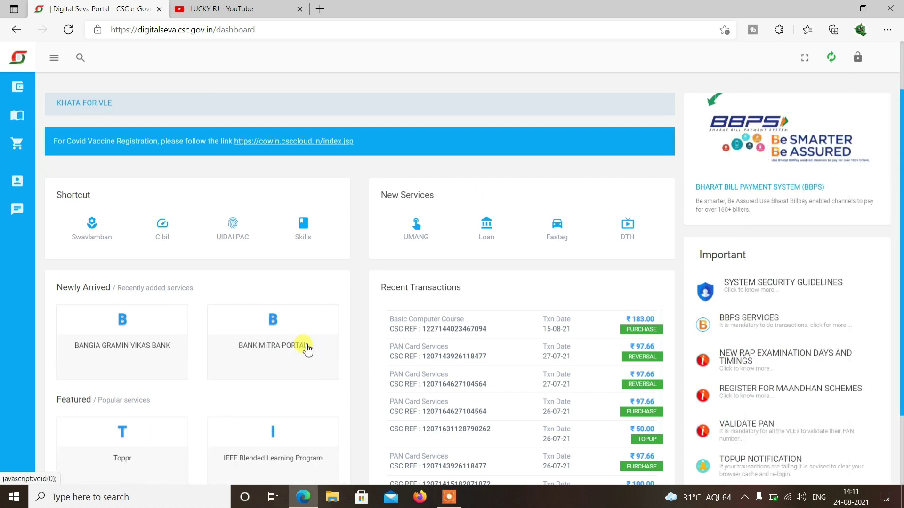
pyautogui.click(179, 359)
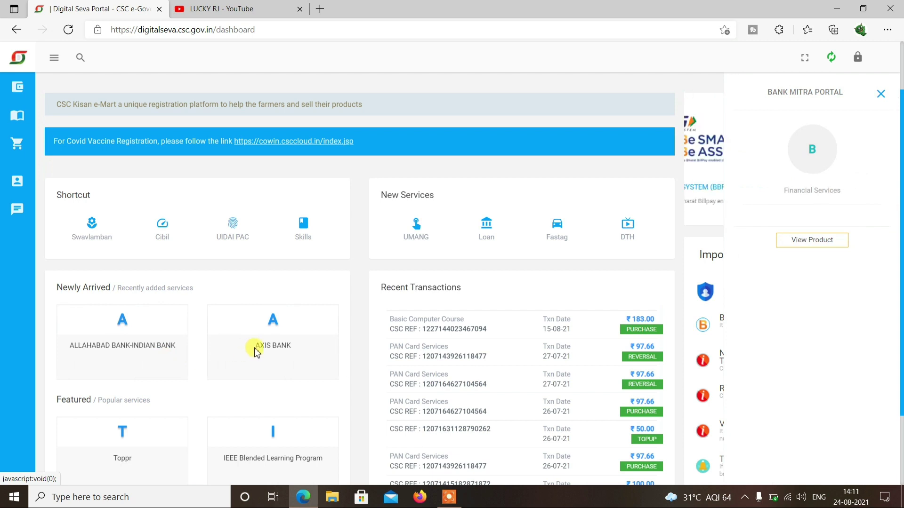
pyautogui.click(313, 357)
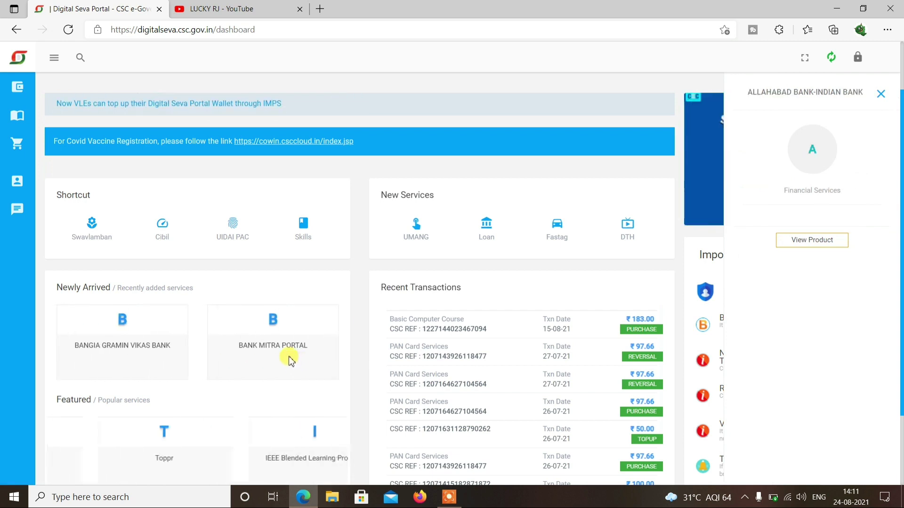
# - Open the Bank Mitra Portal product from the newly arrived services and look over the CSC Banking homepage
pyautogui.click(275, 322)
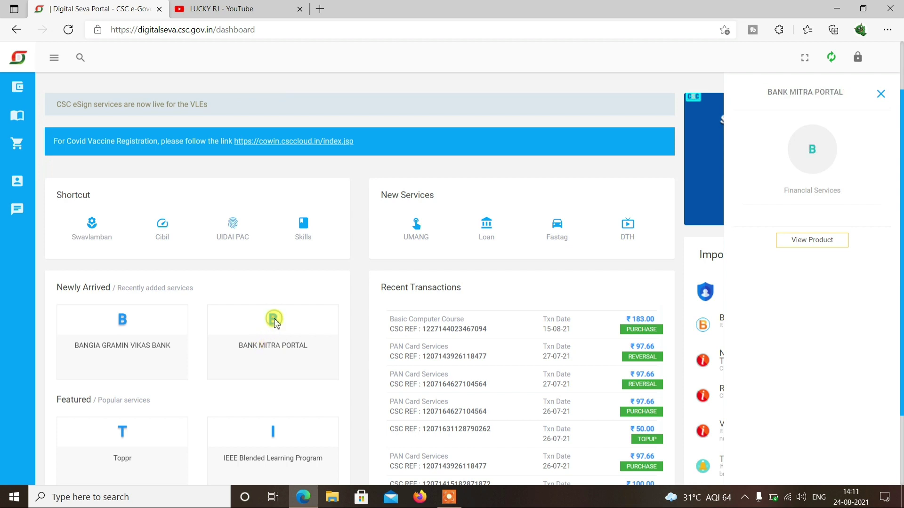
pyautogui.click(811, 240)
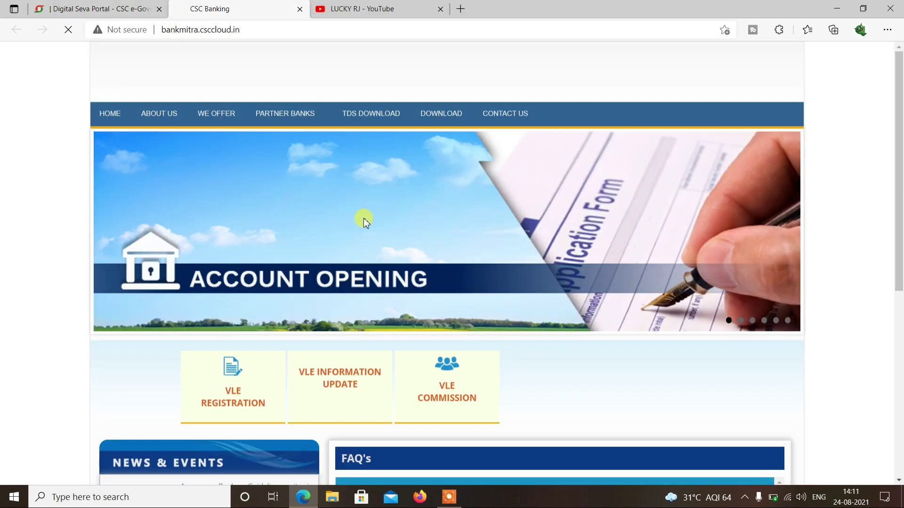
pyautogui.scroll(-4, 361, 219)
pyautogui.scroll(-4, 329, 242)
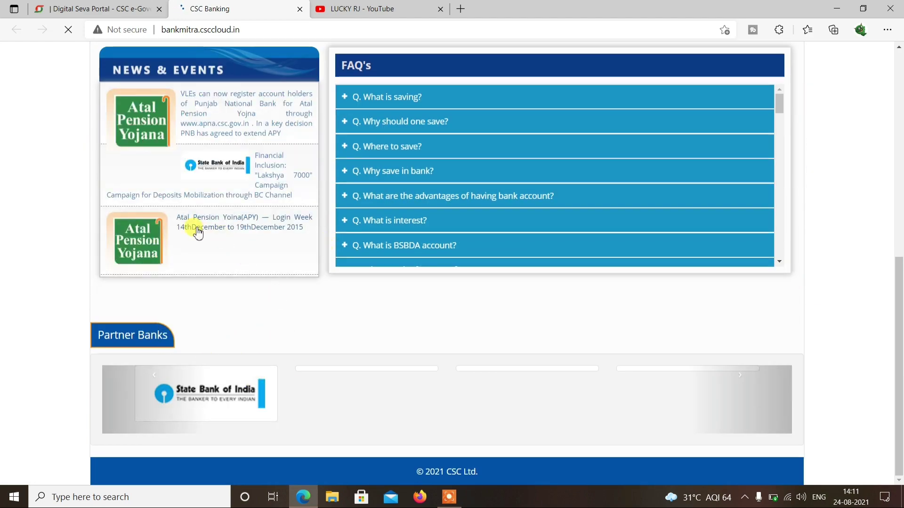
pyautogui.scroll(3, 199, 233)
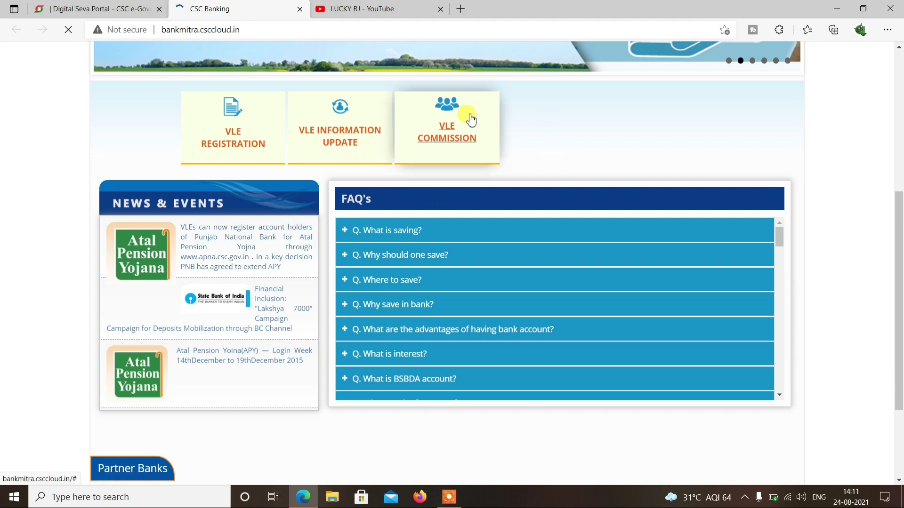
pyautogui.scroll(6, 470, 120)
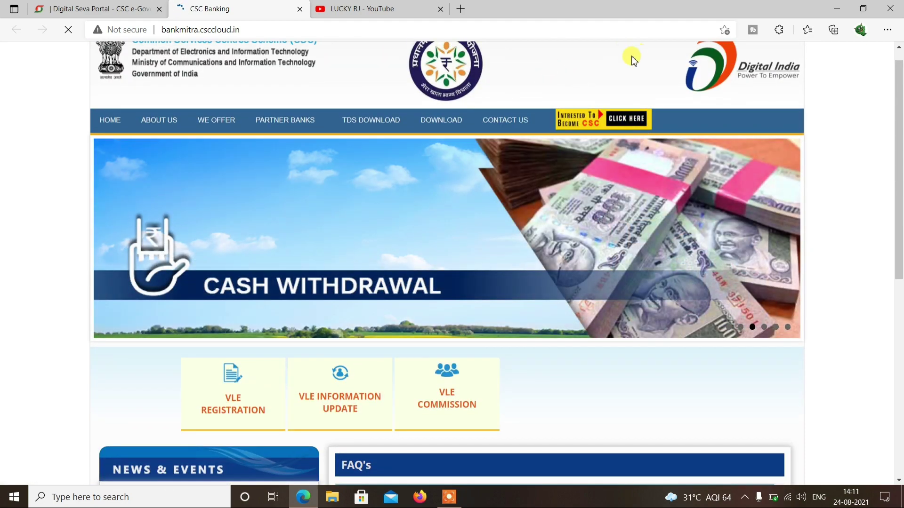
# - Switch to the LUCKY RJ channel on YouTube and browse its uploaded videos
pyautogui.click(372, 9)
pyautogui.scroll(-3, 513, 203)
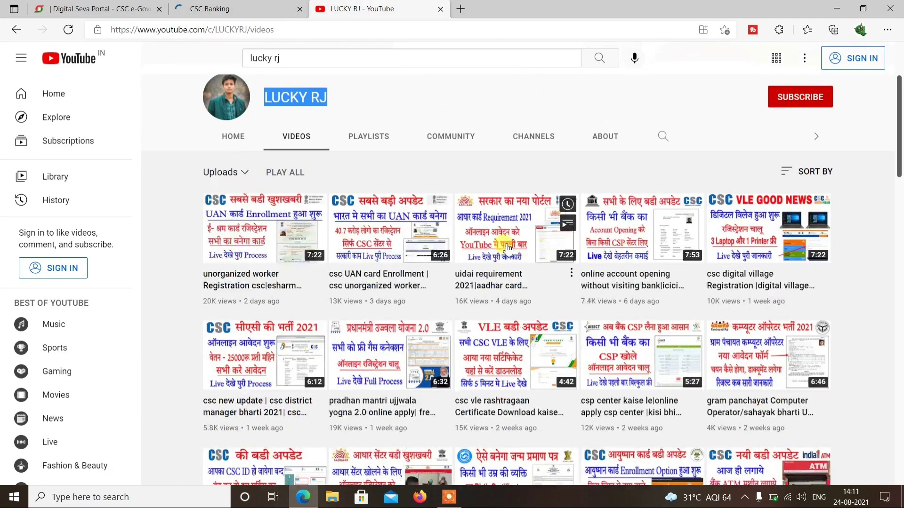
pyautogui.scroll(-8, 507, 248)
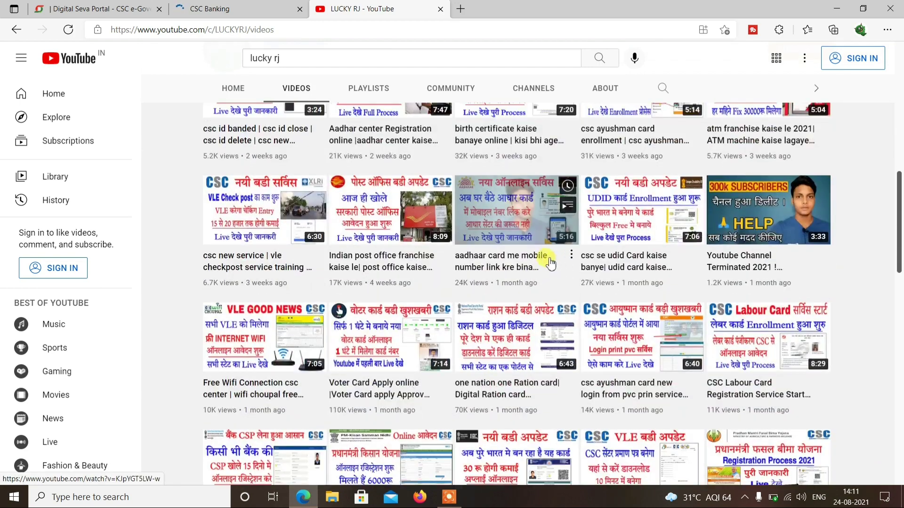
pyautogui.scroll(-3, 476, 258)
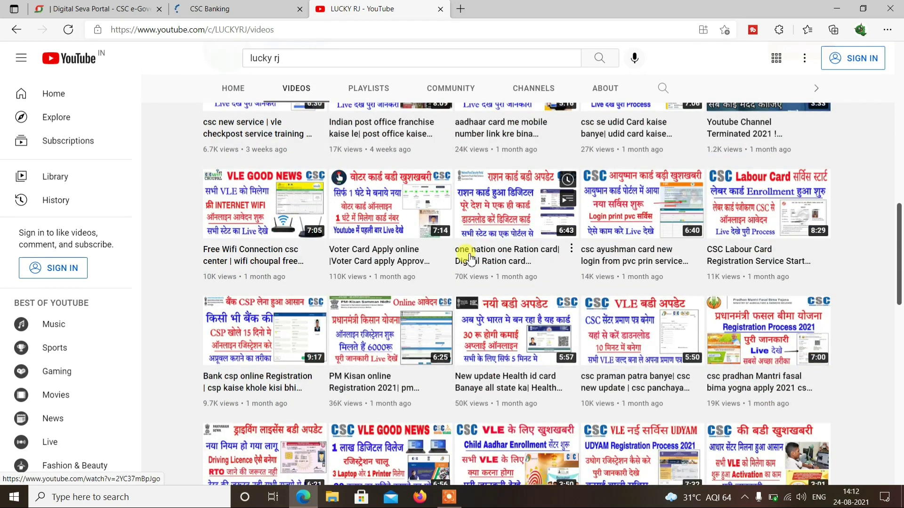
pyautogui.moveTo(470, 258)
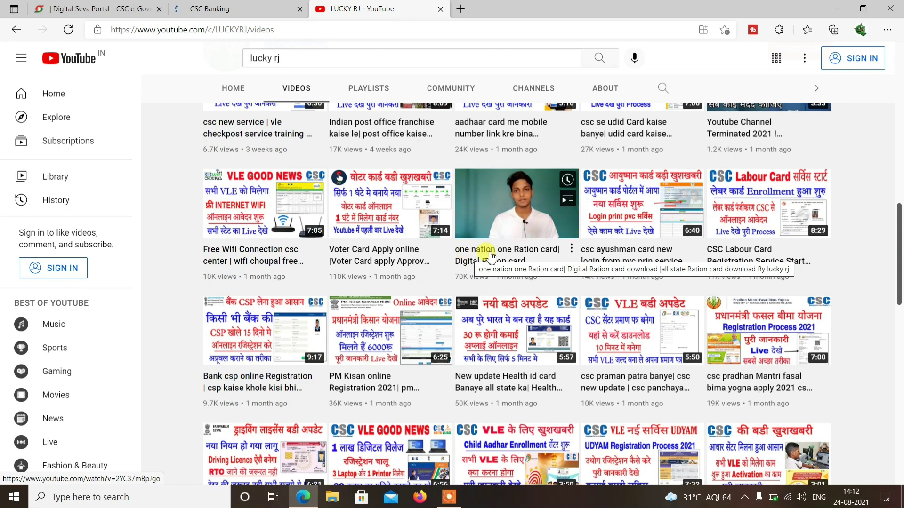
# - Return to the CSC Banking site, dismiss the low-battery alert, and start VLE registration as a new user
pyautogui.click(221, 7)
pyautogui.scroll(-1, 424, 367)
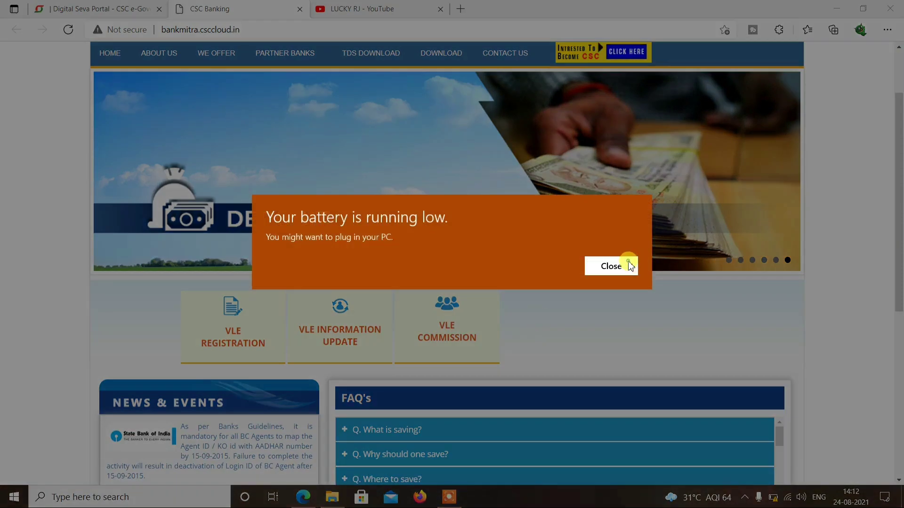
pyautogui.click(629, 263)
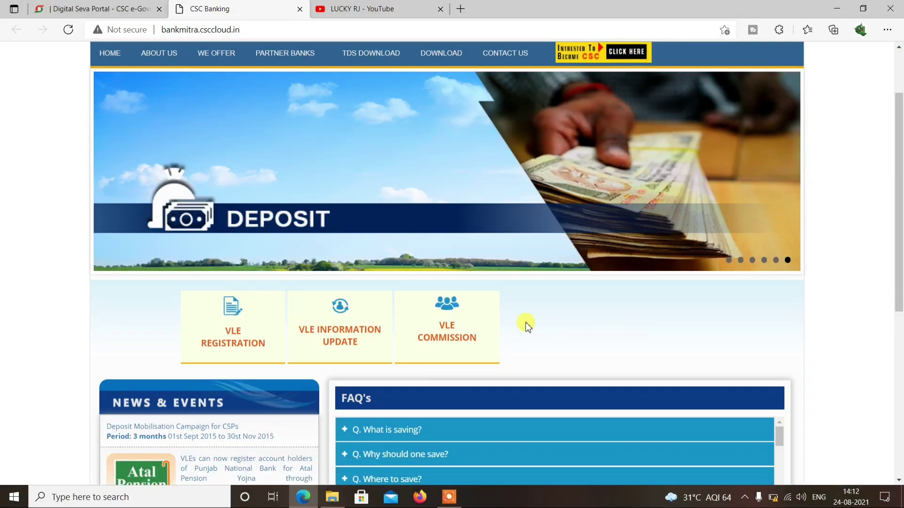
pyautogui.click(236, 334)
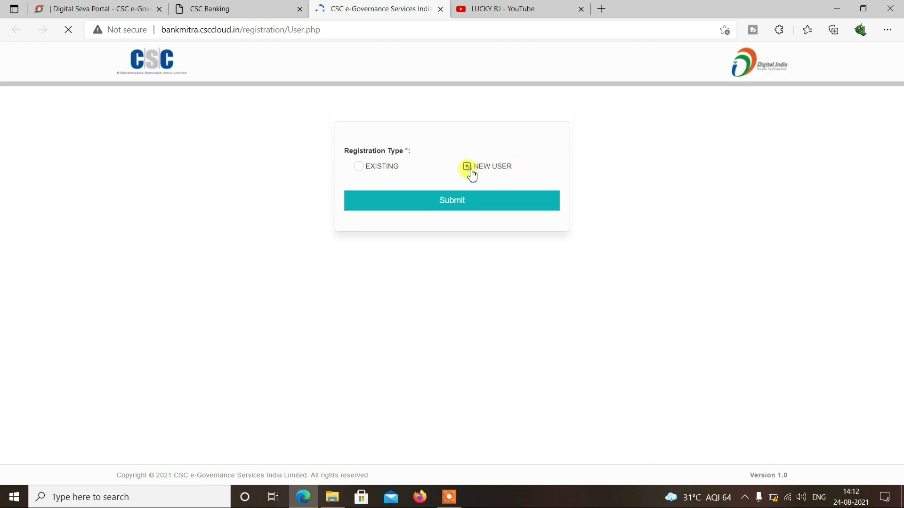
pyautogui.click(441, 203)
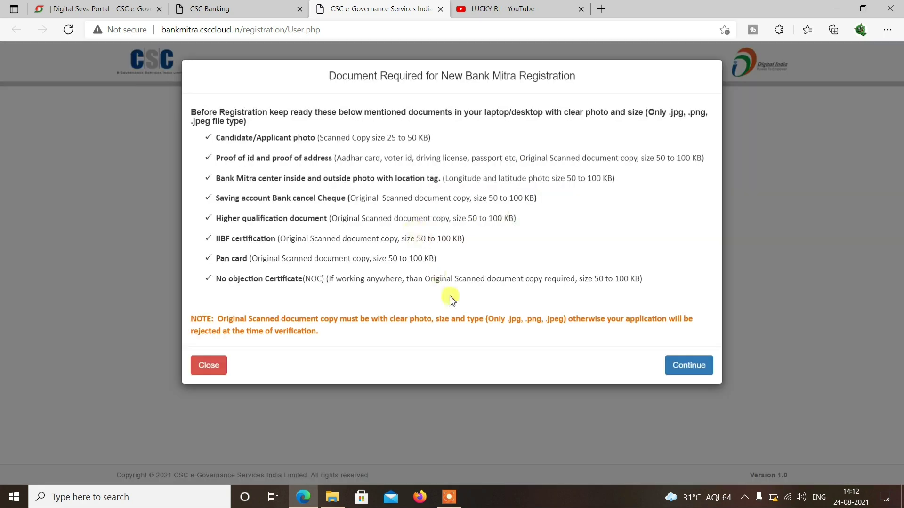
# - Review the documents required for new Bank Mitra registration, highlighting the IIBF certification and the full list
pyautogui.moveTo(560, 279); pyautogui.dragTo(385, 258)
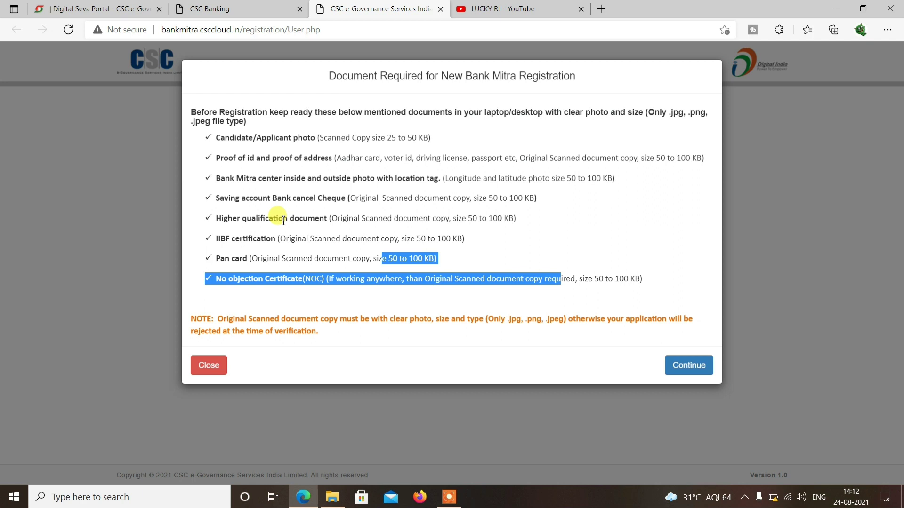
pyautogui.moveTo(221, 219); pyautogui.dragTo(549, 226)
pyautogui.moveTo(463, 238); pyautogui.dragTo(221, 249)
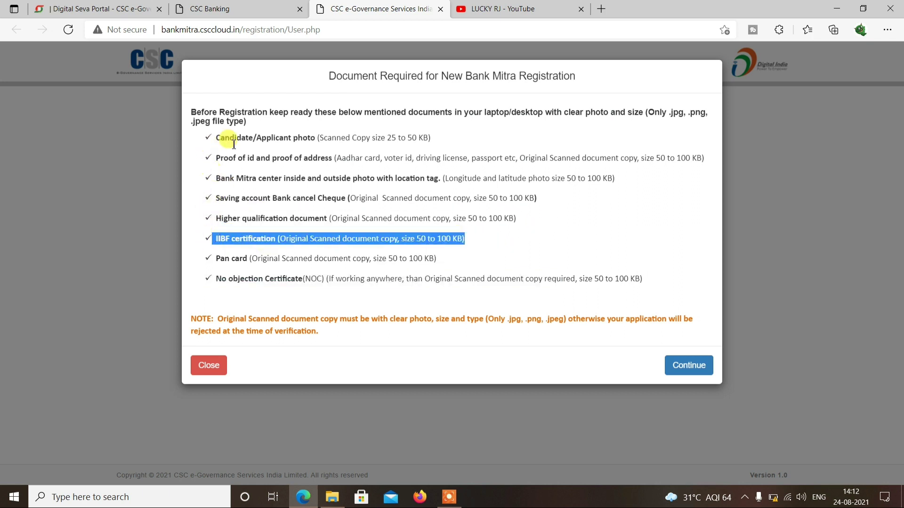
pyautogui.moveTo(234, 144); pyautogui.dragTo(642, 279)
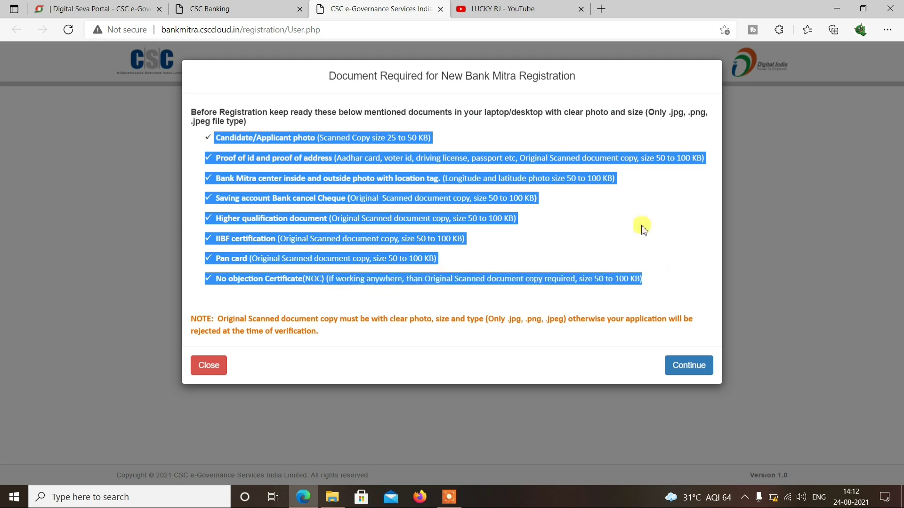
pyautogui.click(518, 11)
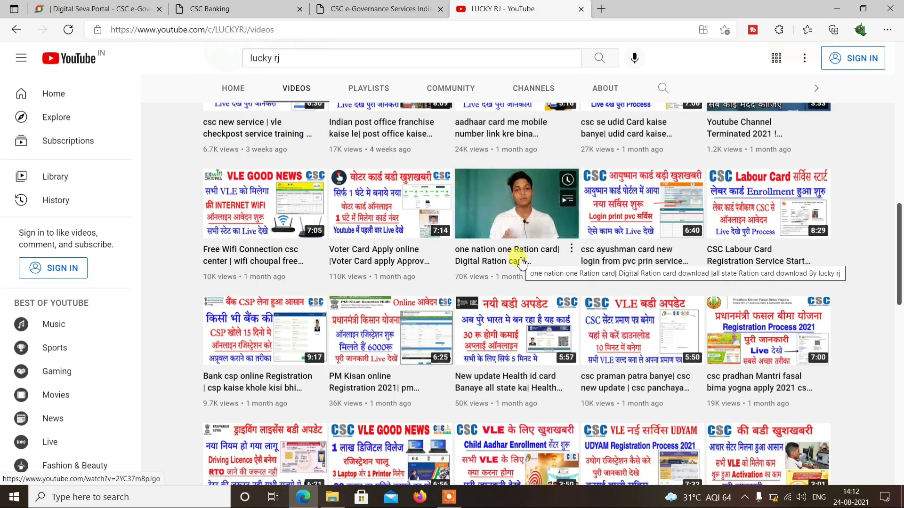
pyautogui.click(380, 8)
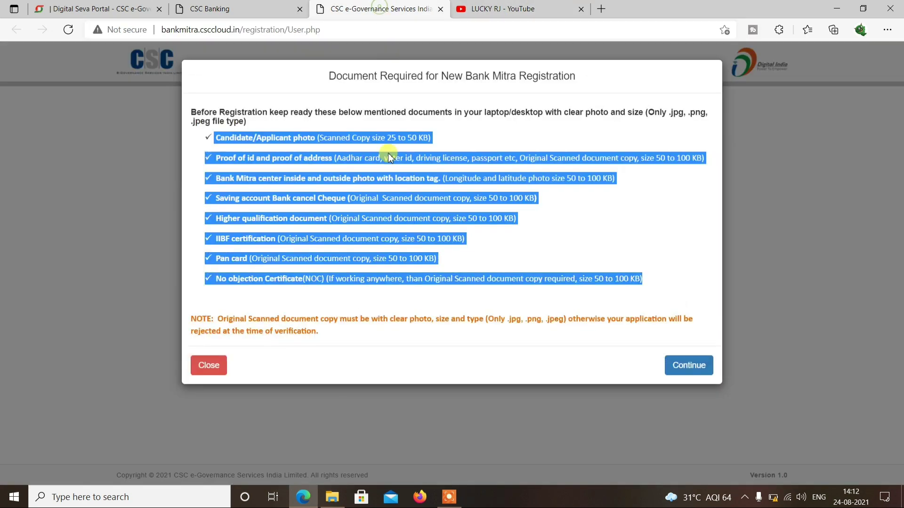
# - Continue to the Bank Mitra registration form and save the initial details to reach the personal details
pyautogui.click(687, 367)
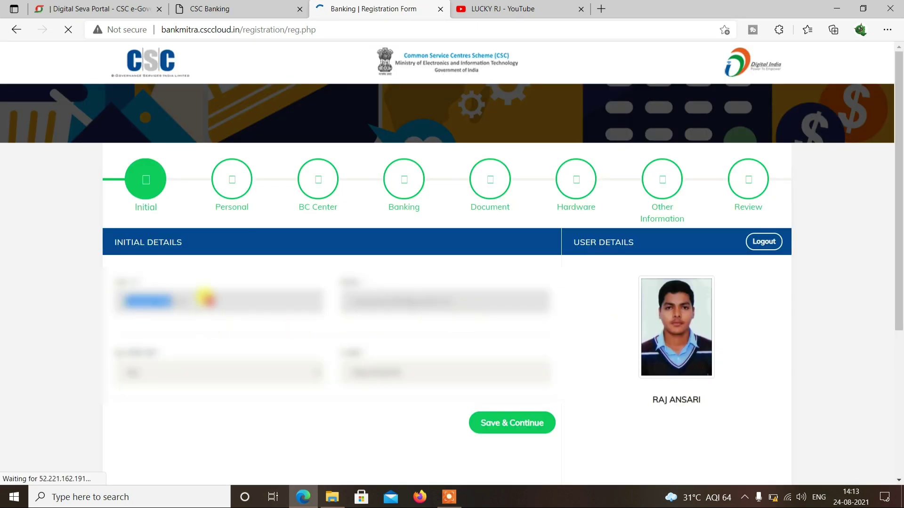
pyautogui.click(517, 432)
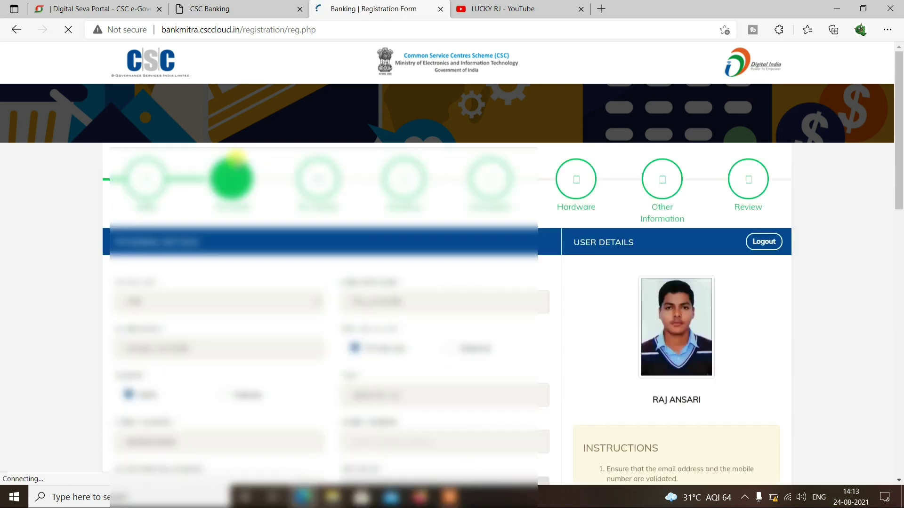
# - Review the personal details and the BC Center's area, state, district, subdistrict and village choices
pyautogui.scroll(-4, 363, 273)
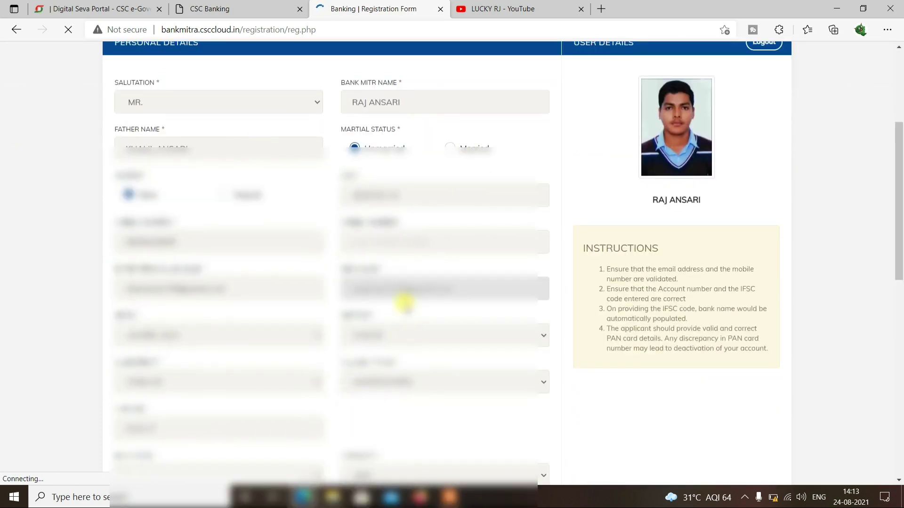
pyautogui.scroll(5, 405, 304)
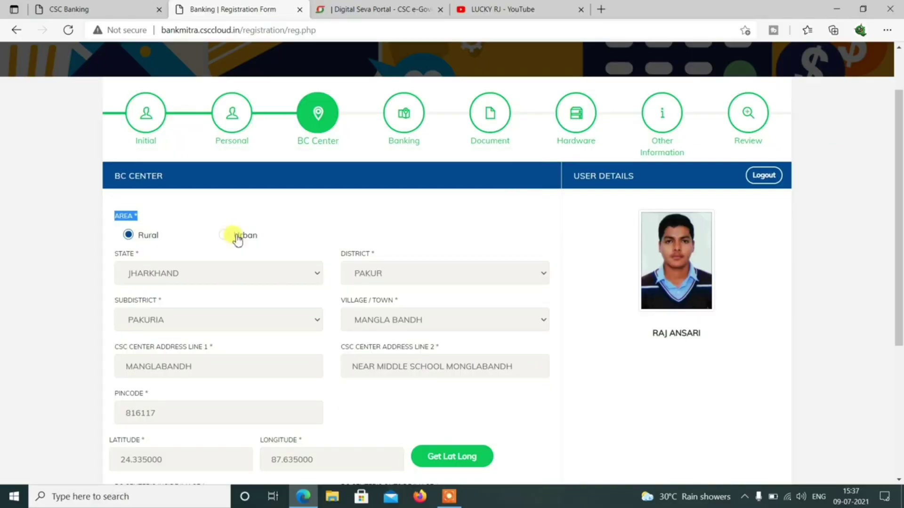
pyautogui.moveTo(151, 263); pyautogui.dragTo(187, 254)
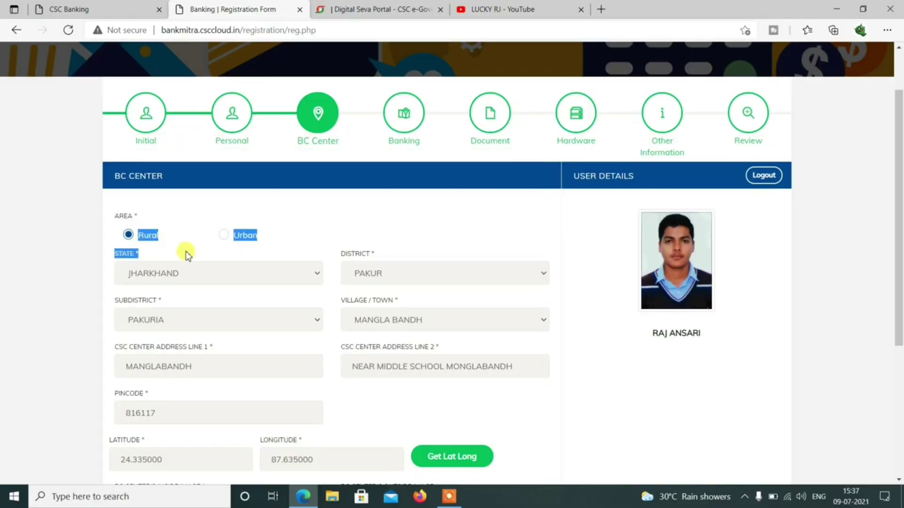
pyautogui.click(227, 269)
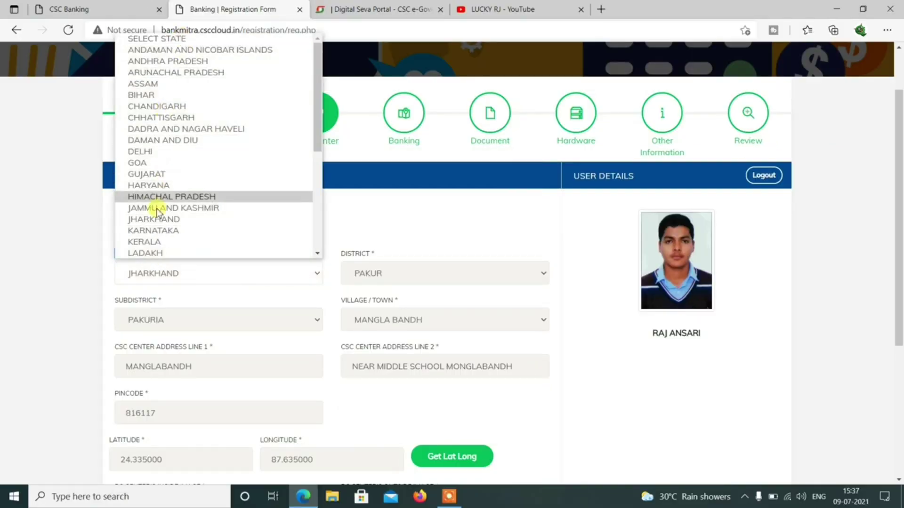
pyautogui.click(69, 227)
pyautogui.click(399, 268)
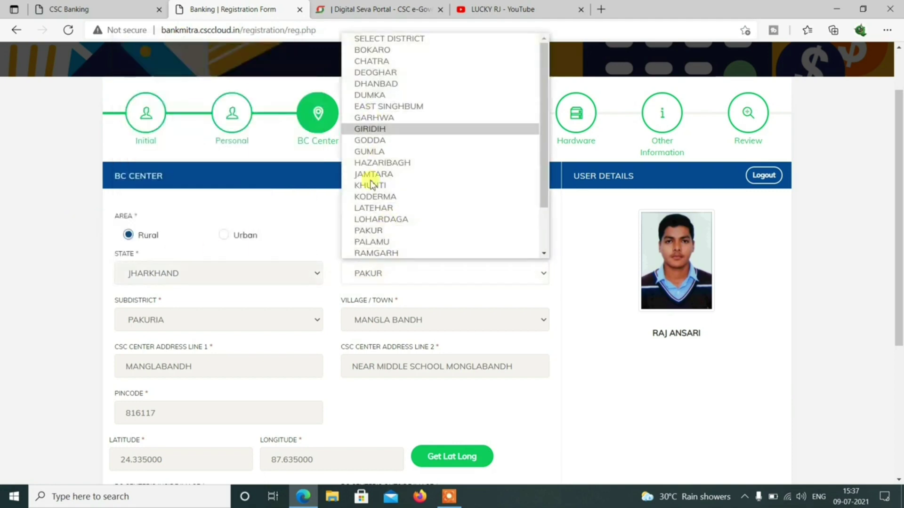
pyautogui.click(44, 245)
pyautogui.scroll(-1, 132, 273)
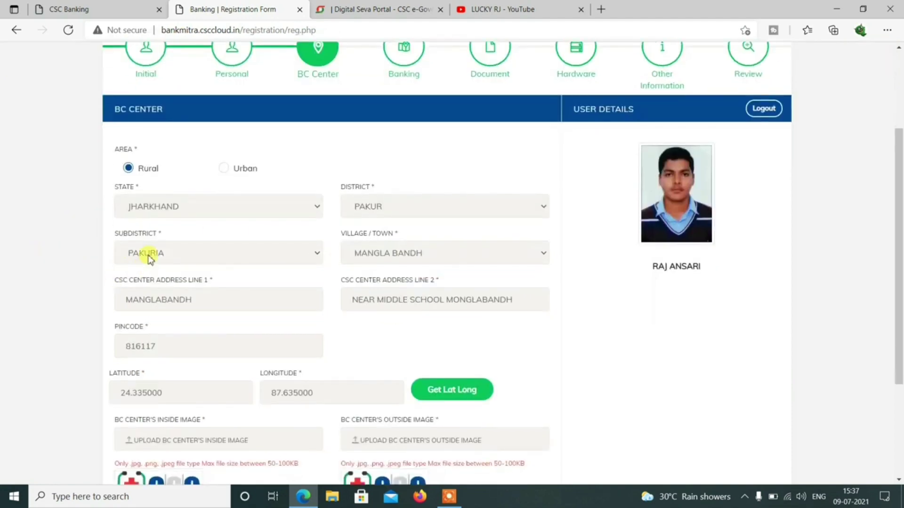
pyautogui.click(418, 251)
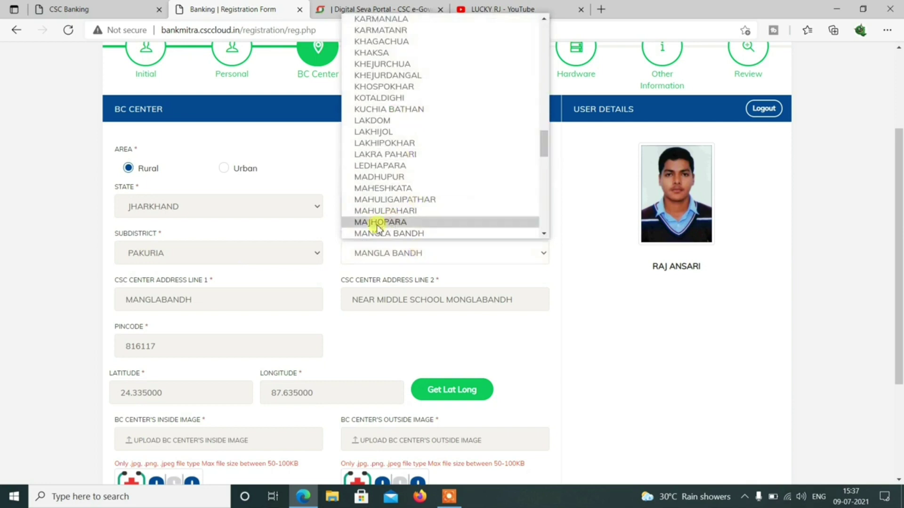
pyautogui.click(45, 247)
# - Review the BC center's address lines, pincode and coordinates, and glance at the CSC Banking home page
pyautogui.moveTo(212, 281); pyautogui.dragTo(116, 281)
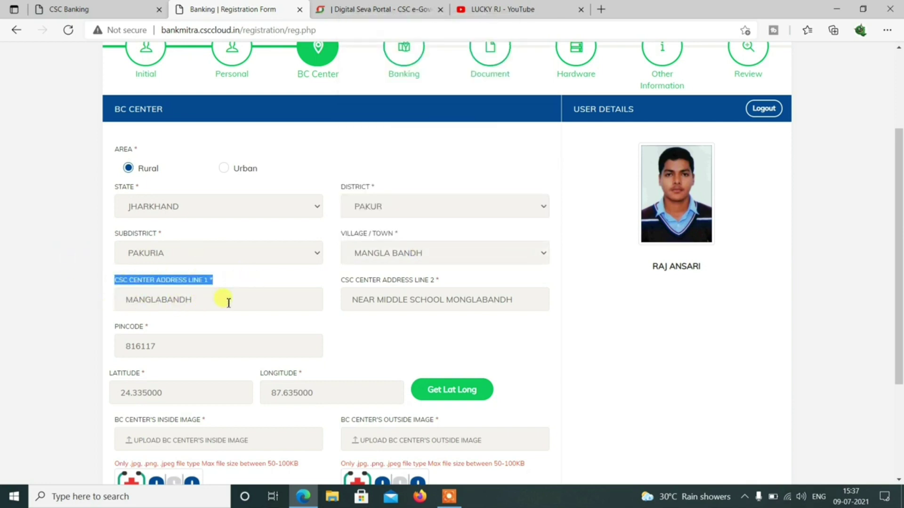
pyautogui.moveTo(344, 281); pyautogui.dragTo(432, 290)
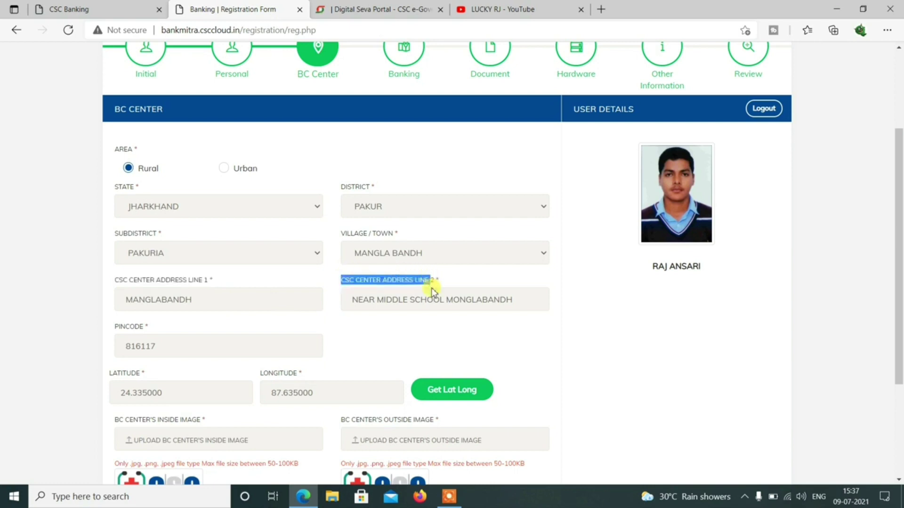
pyautogui.moveTo(233, 276); pyautogui.dragTo(81, 273)
pyautogui.click(78, 274)
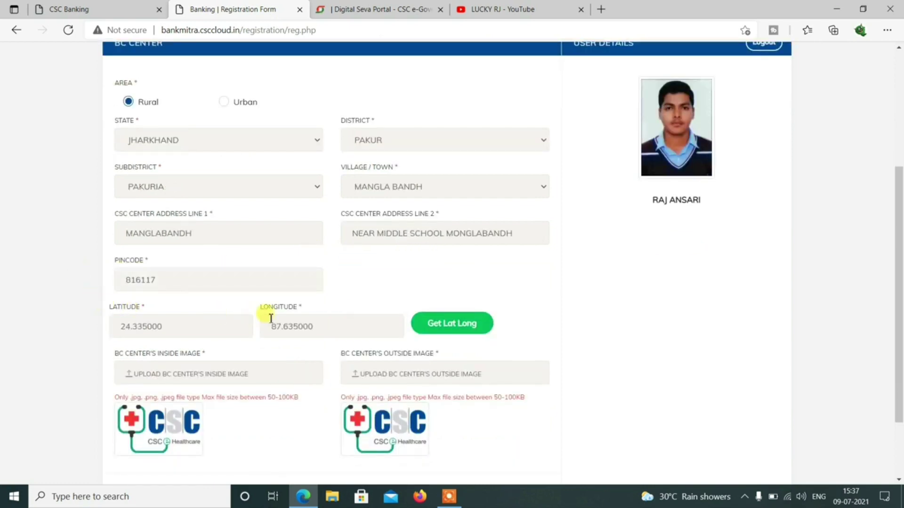
pyautogui.click(75, 9)
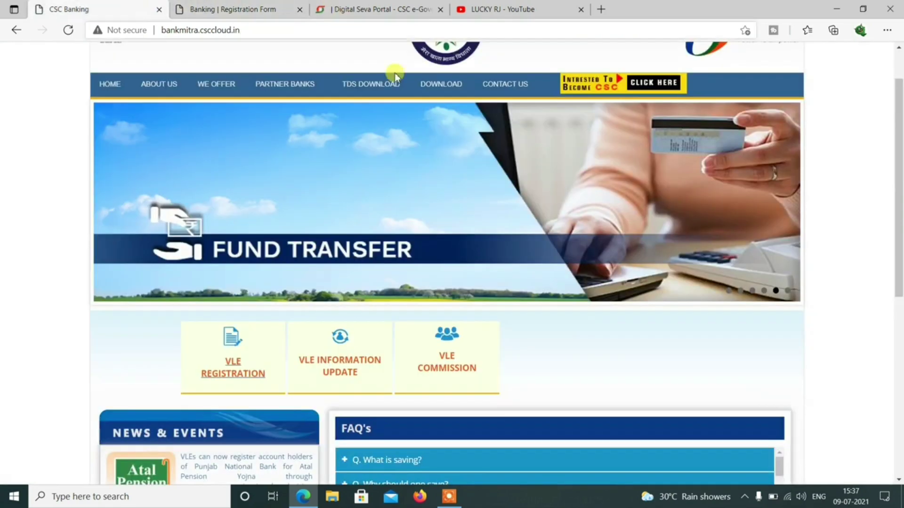
pyautogui.click(219, 8)
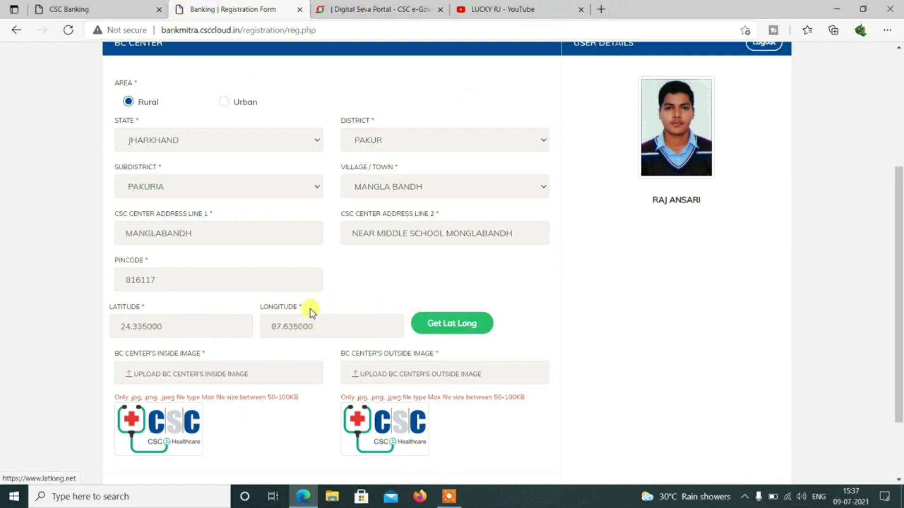
# - Check the BC center's inside and outside image uploads without choosing files, and save the section to continue to Banking
pyautogui.scroll(-2, 278, 306)
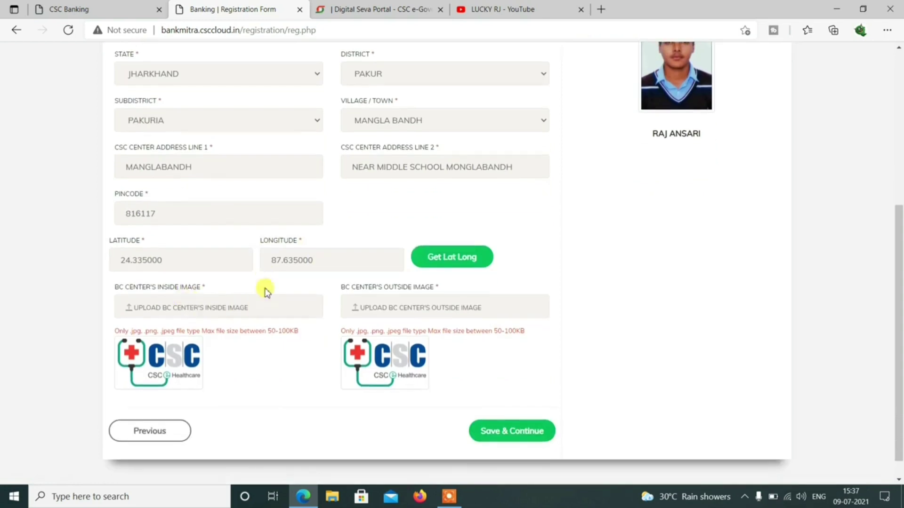
pyautogui.click(192, 285)
pyautogui.click(438, 10)
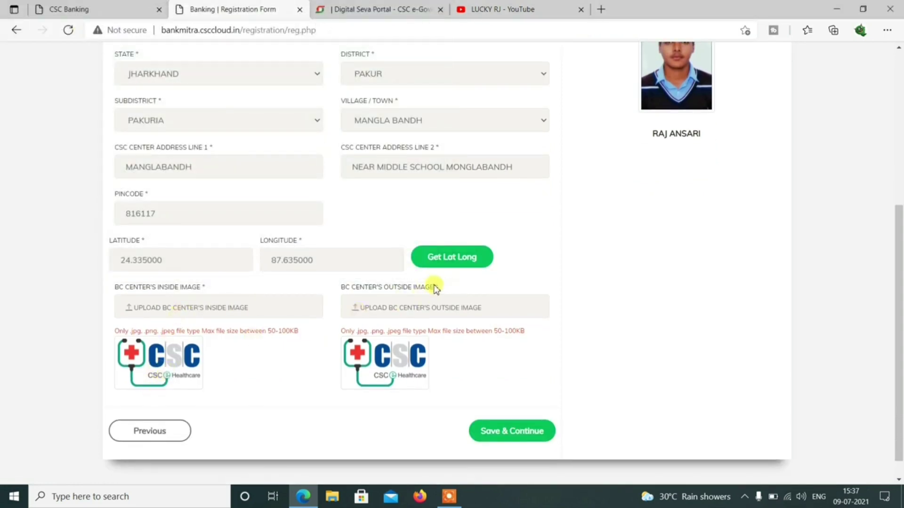
pyautogui.moveTo(442, 287); pyautogui.dragTo(334, 288)
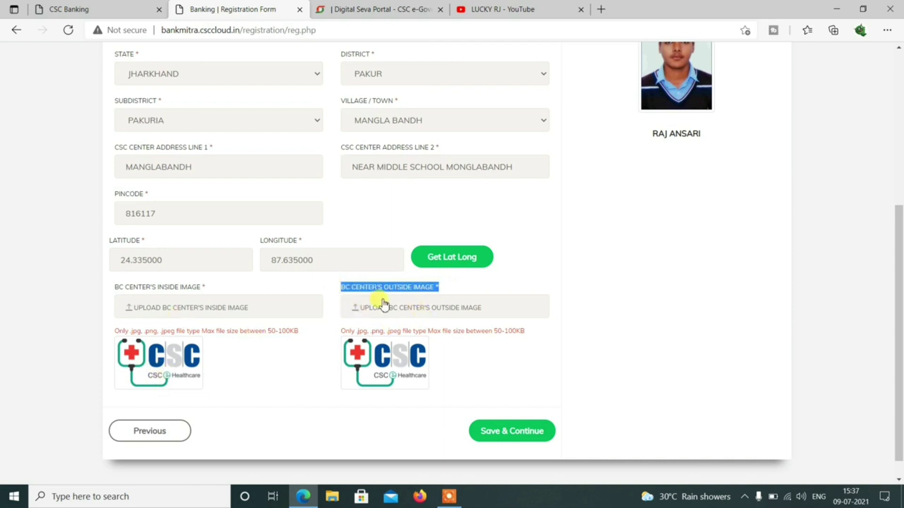
pyautogui.click(415, 315)
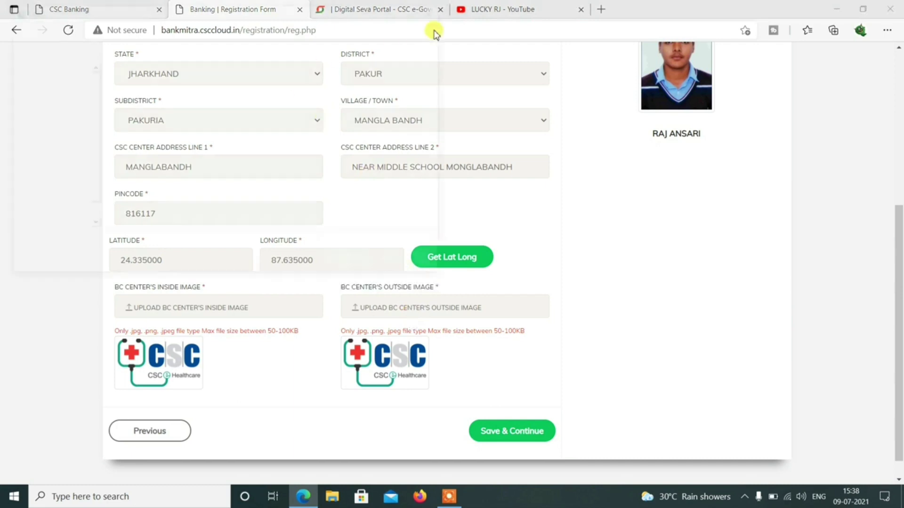
pyautogui.click(438, 11)
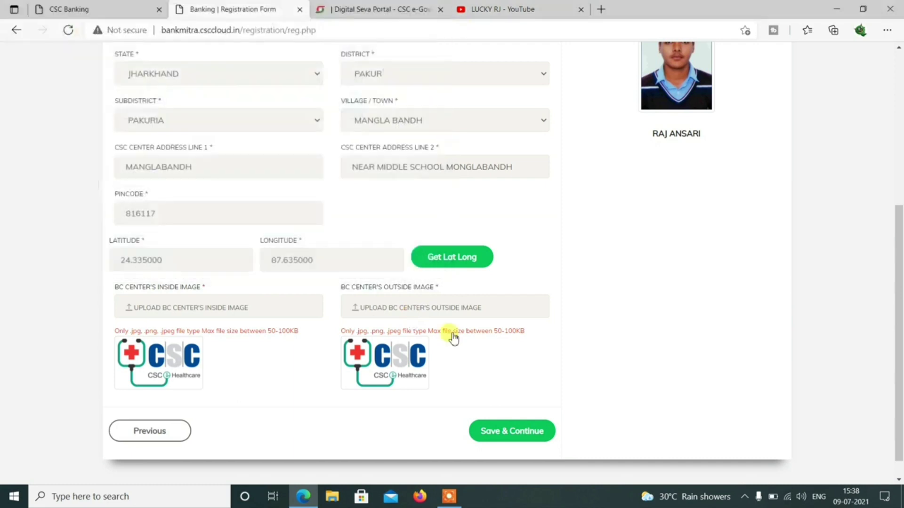
pyautogui.click(510, 435)
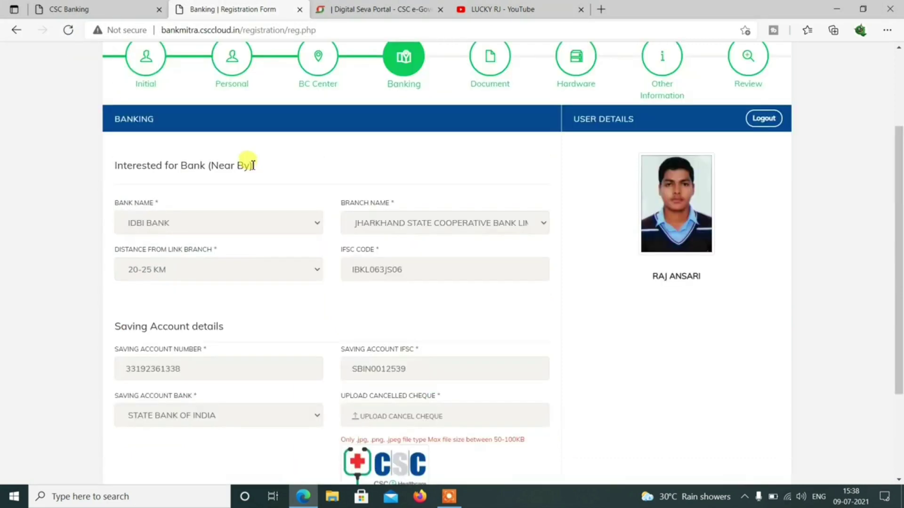
# - Set the nearby bank of interest to ICICI BANK LTD-BC, branch PAKAUR, with a link branch distance of 20-25 KM
pyautogui.moveTo(252, 165); pyautogui.dragTo(123, 165)
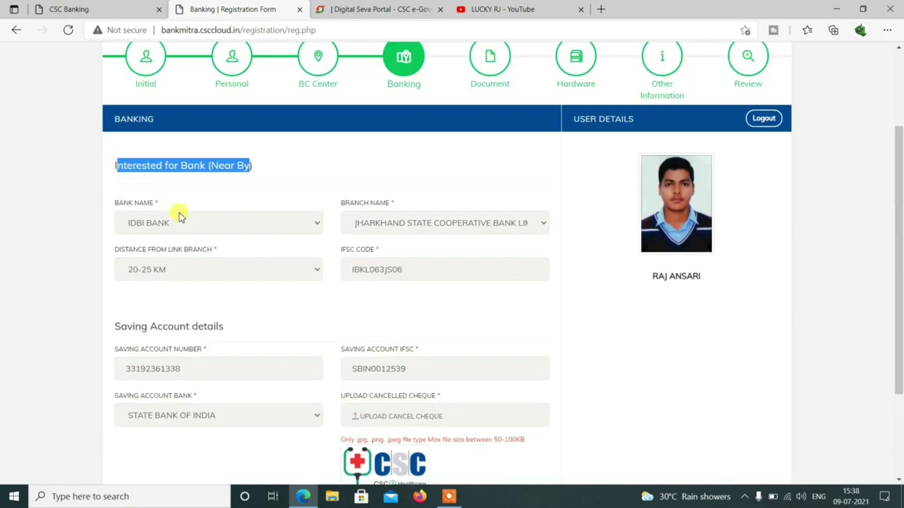
pyautogui.click(142, 225)
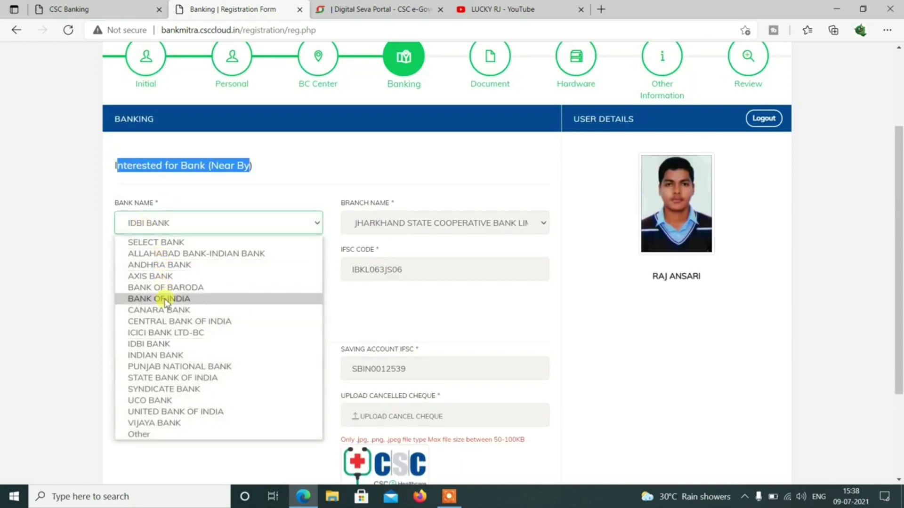
pyautogui.click(174, 333)
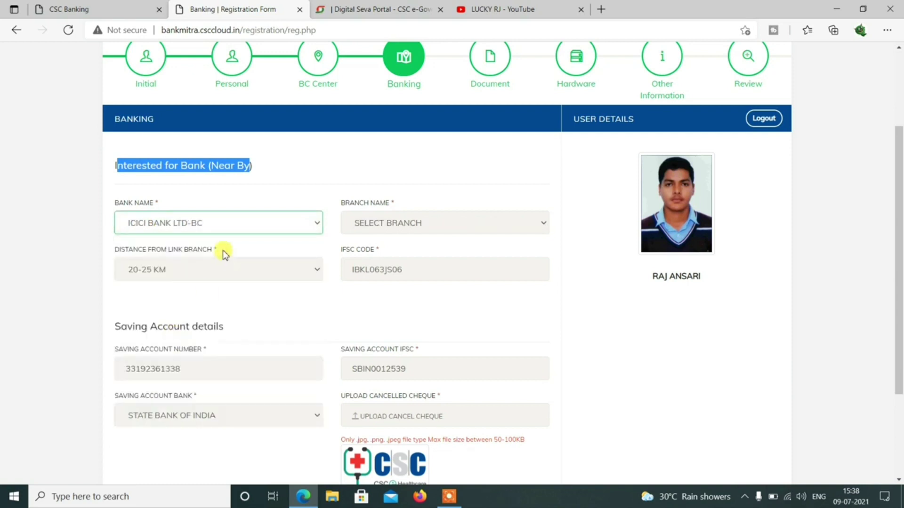
pyautogui.click(418, 227)
pyautogui.click(389, 257)
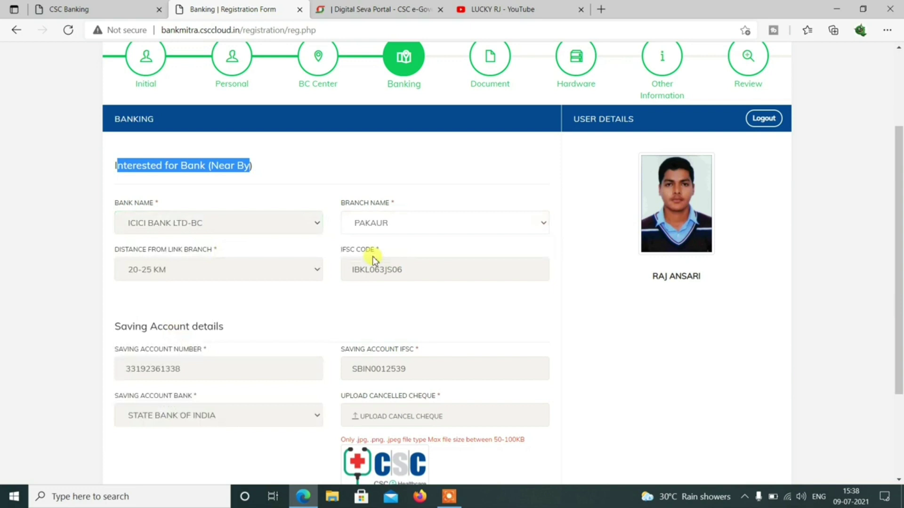
pyautogui.click(183, 273)
pyautogui.click(151, 345)
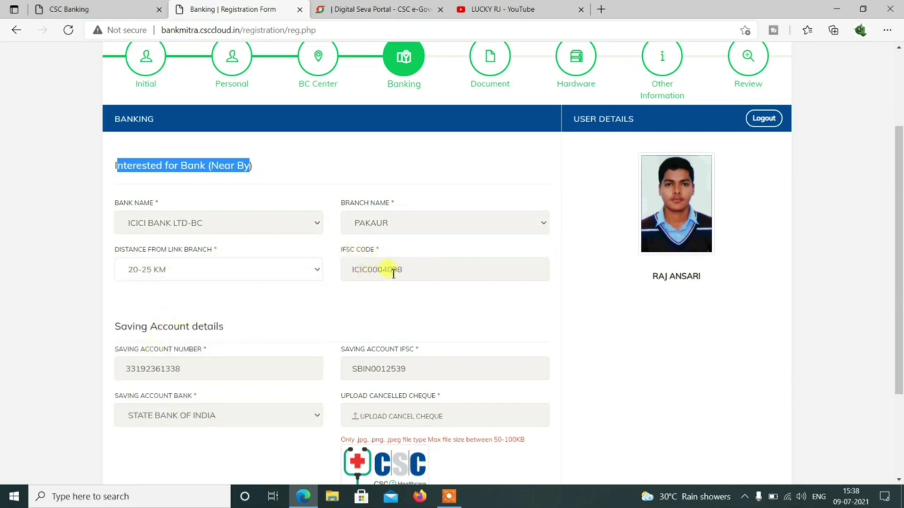
# - Review the saving account details and cancelled cheque upload without choosing a file, and save the banking section to continue to Documents
pyautogui.scroll(-2, 408, 272)
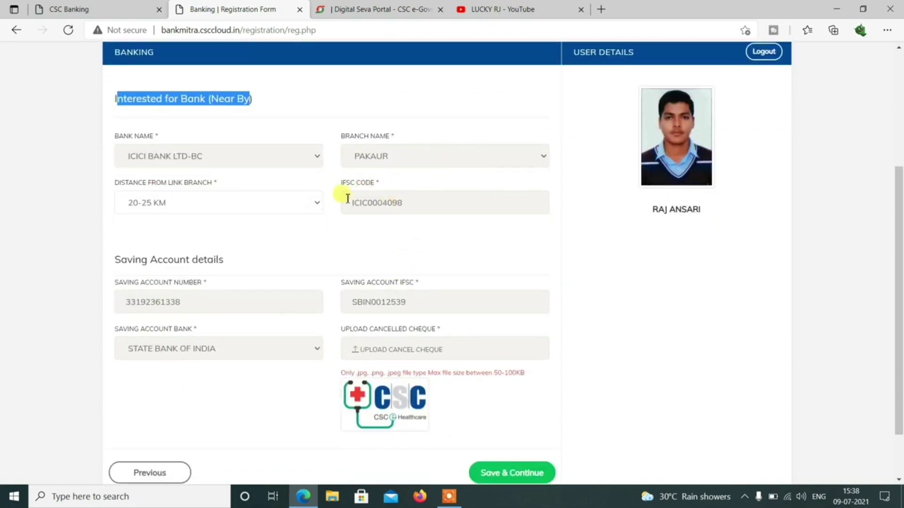
pyautogui.scroll(-1, 338, 202)
pyautogui.moveTo(225, 194); pyautogui.dragTo(108, 195)
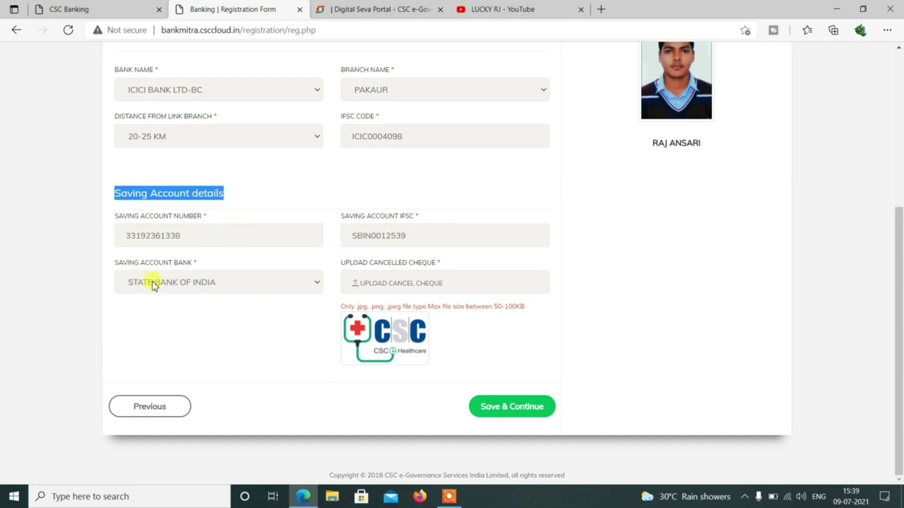
pyautogui.click(412, 279)
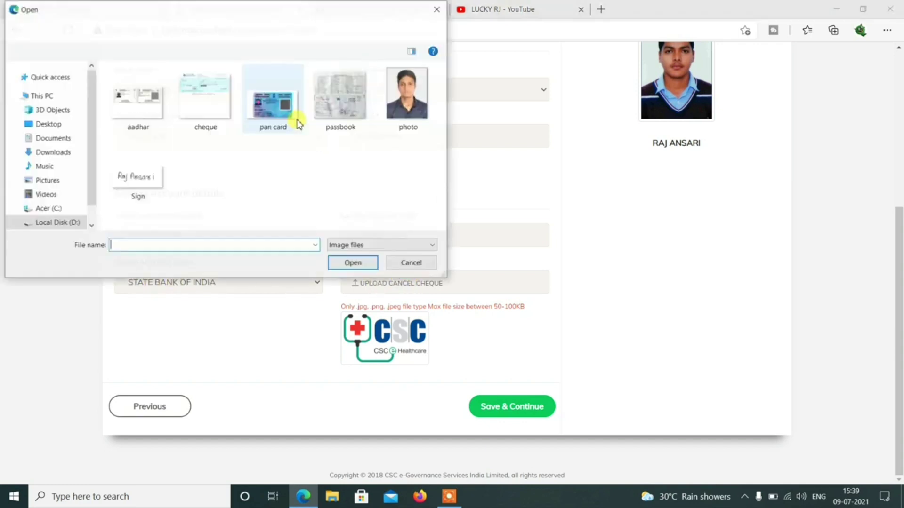
pyautogui.click(438, 9)
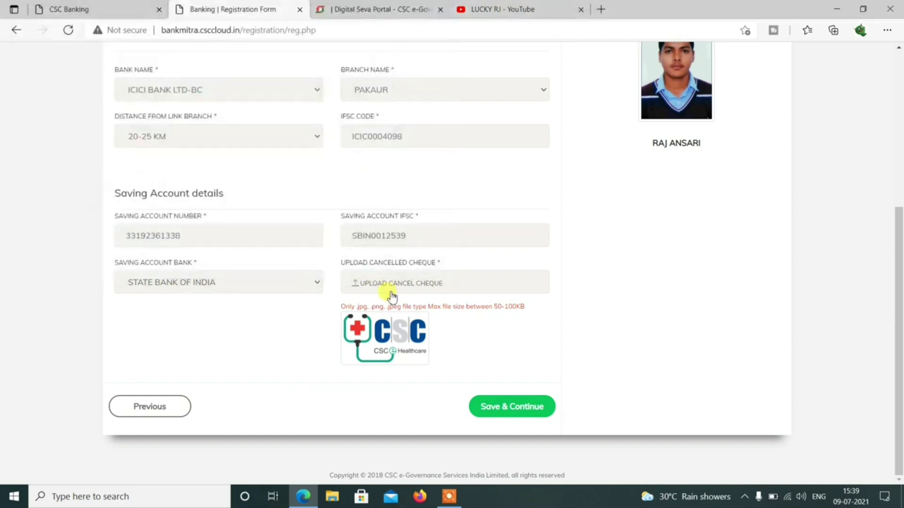
pyautogui.click(509, 407)
# - Review the latest qualification options and the institute name in the documents section
pyautogui.moveTo(193, 216); pyautogui.dragTo(119, 221)
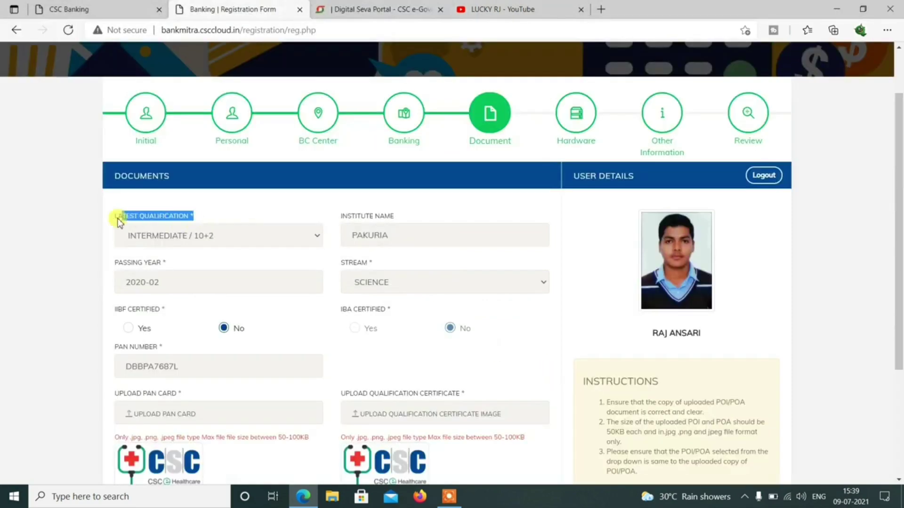
pyautogui.click(179, 241)
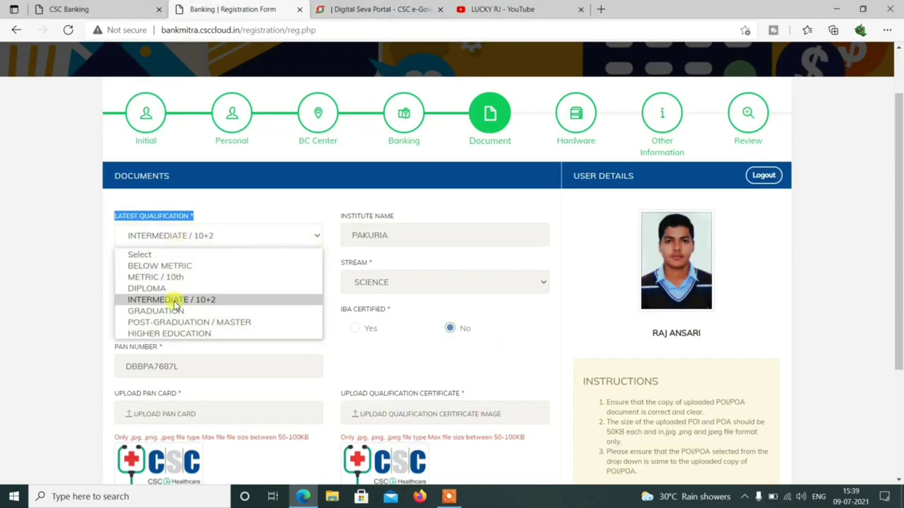
pyautogui.click(75, 272)
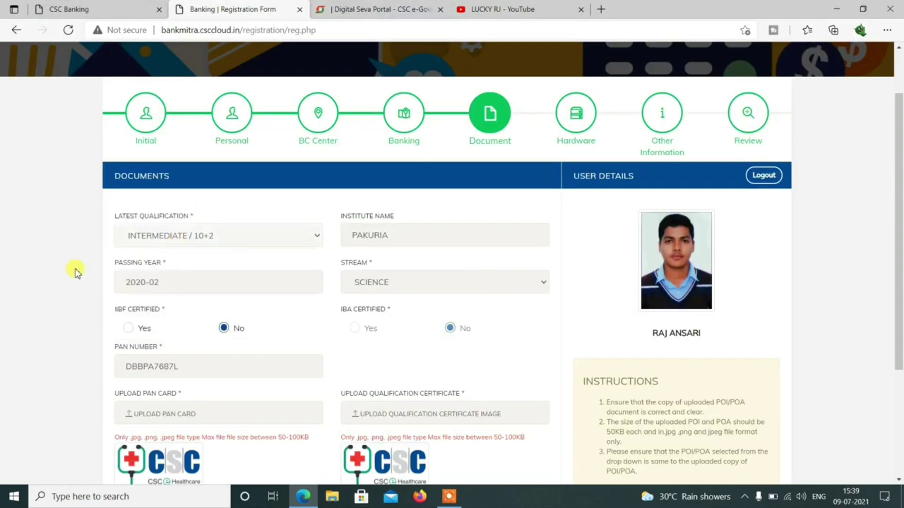
pyautogui.moveTo(406, 226); pyautogui.dragTo(347, 213)
pyautogui.click(406, 236)
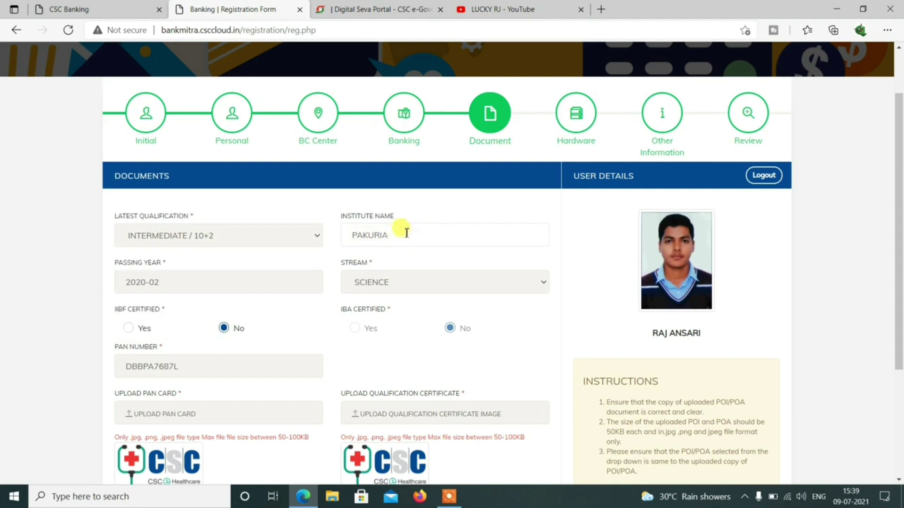
# - Select SCIENCE as the stream and check the IIBF certified field
pyautogui.scroll(-1, 413, 230)
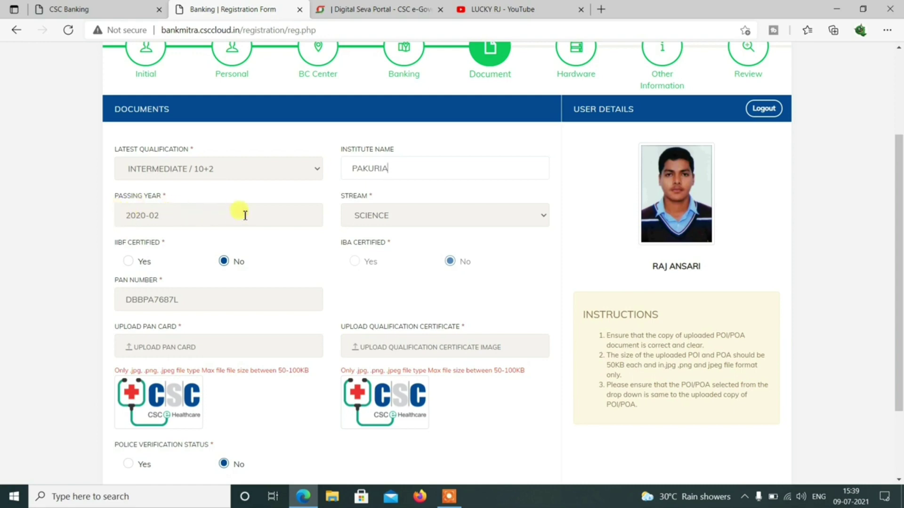
pyautogui.click(389, 216)
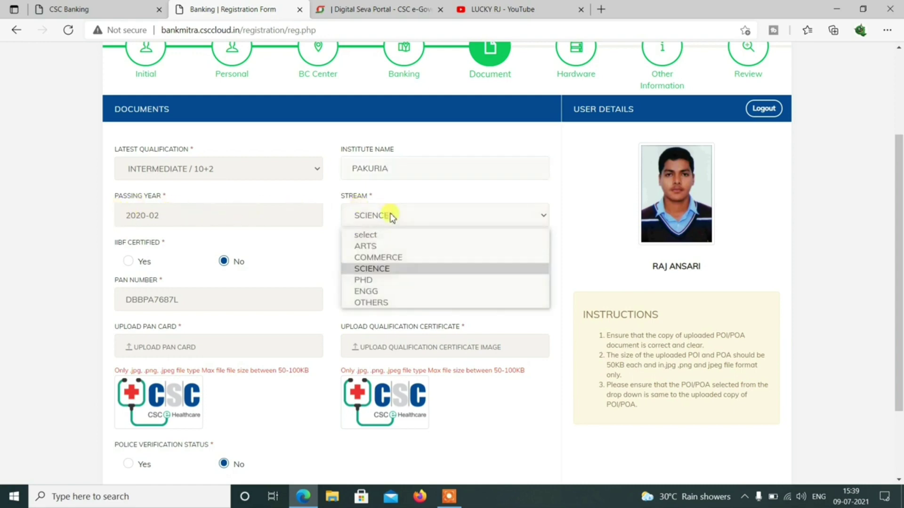
pyautogui.click(386, 268)
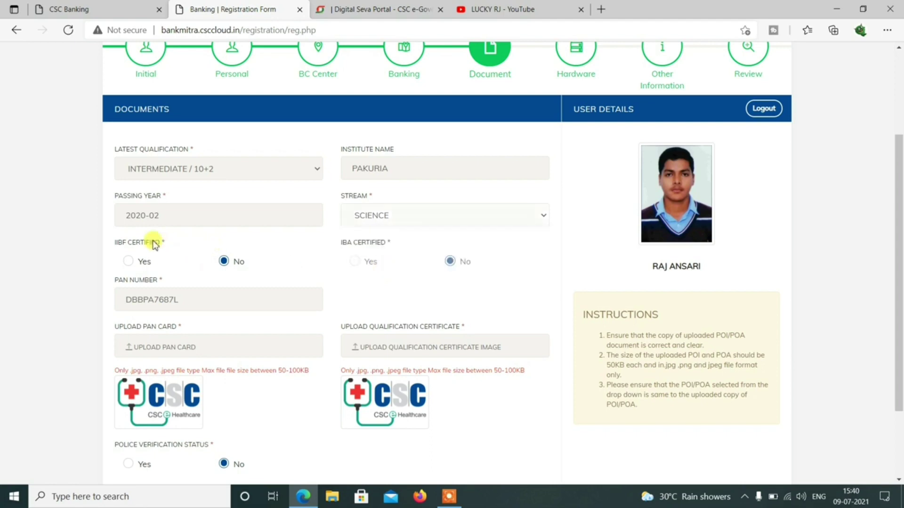
pyautogui.moveTo(165, 243); pyautogui.dragTo(121, 244)
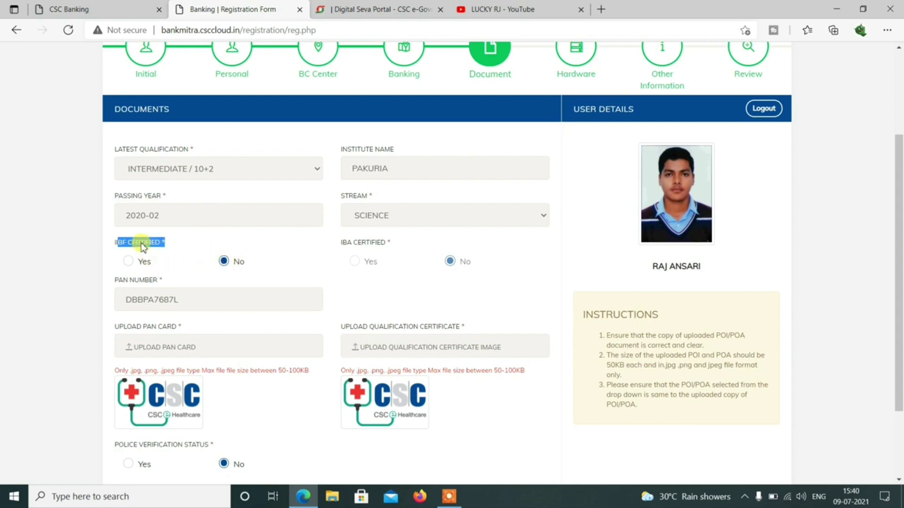
# - Mark IIBF certified as No and check the IBA certified field in the documents section
pyautogui.click(109, 235)
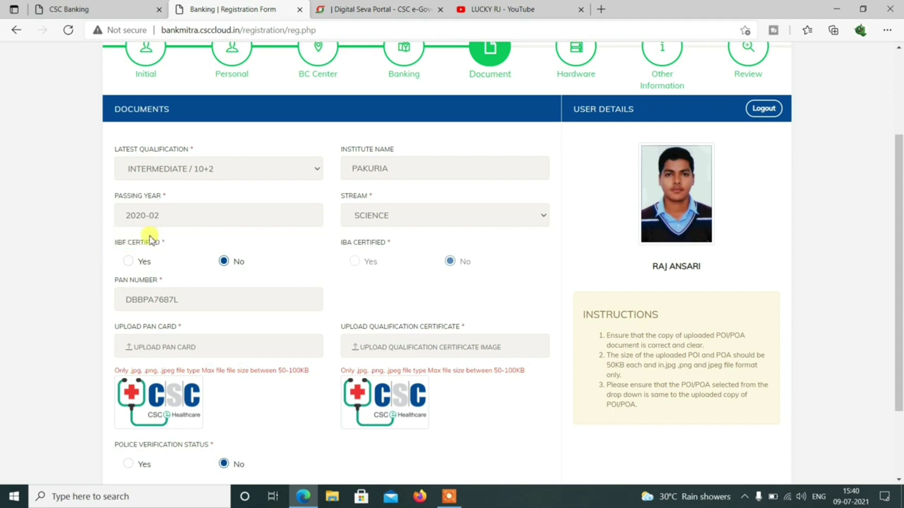
pyautogui.click(223, 261)
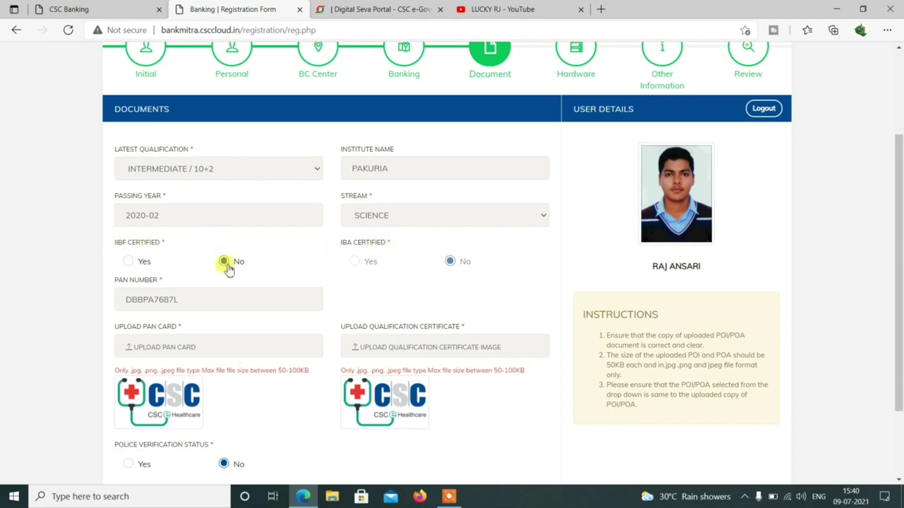
pyautogui.moveTo(402, 244); pyautogui.dragTo(330, 249)
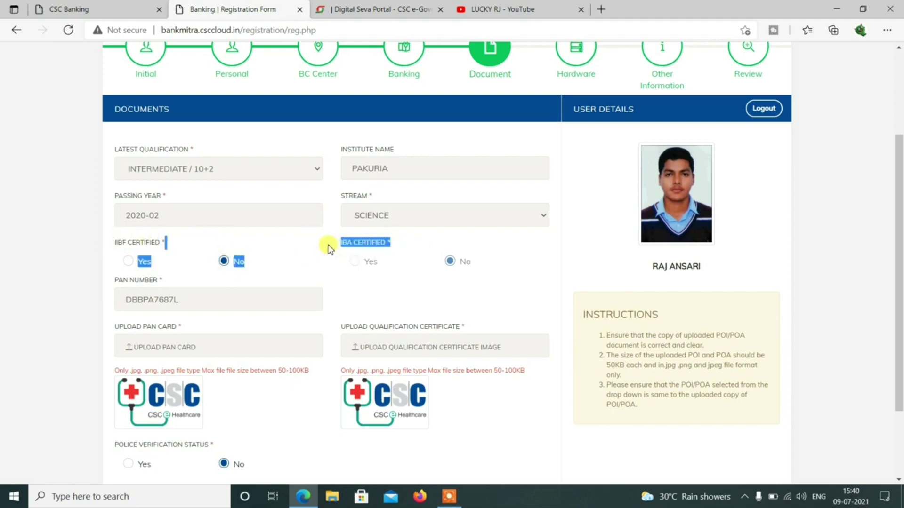
# - Review the PAN card and qualification certificate uploads against the latest qualification without choosing a file
pyautogui.scroll(-2, 184, 251)
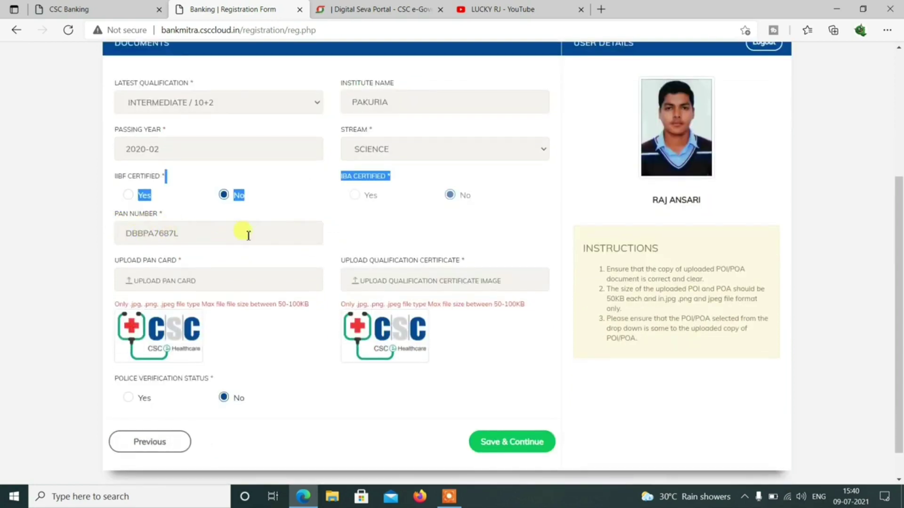
pyautogui.click(175, 285)
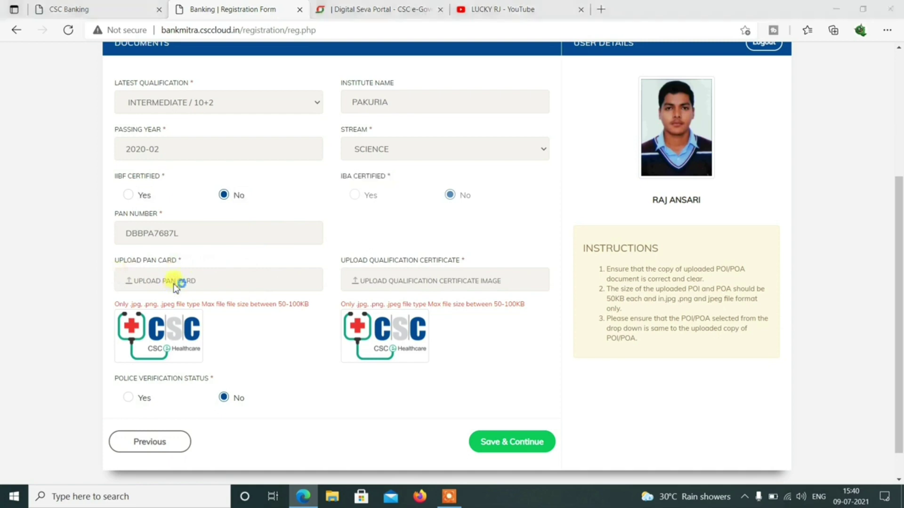
pyautogui.click(434, 8)
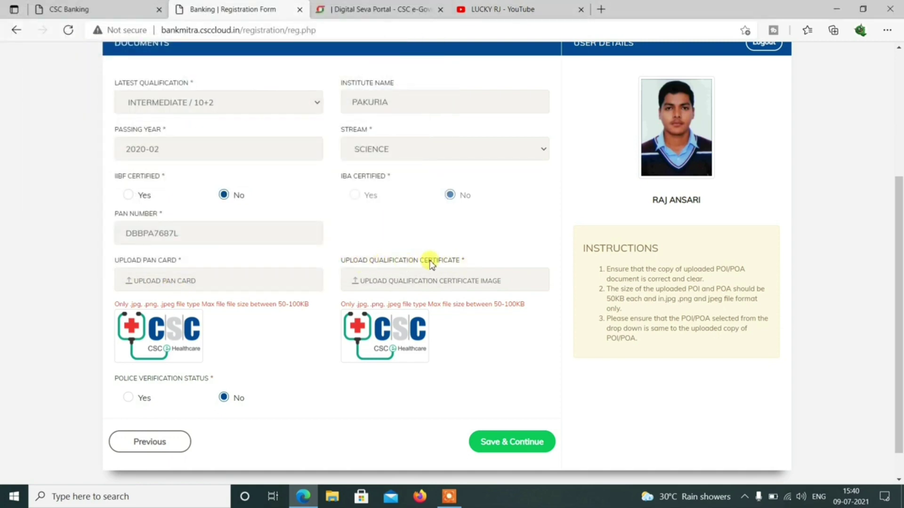
pyautogui.moveTo(465, 262); pyautogui.dragTo(268, 244)
pyautogui.scroll(2, 200, 220)
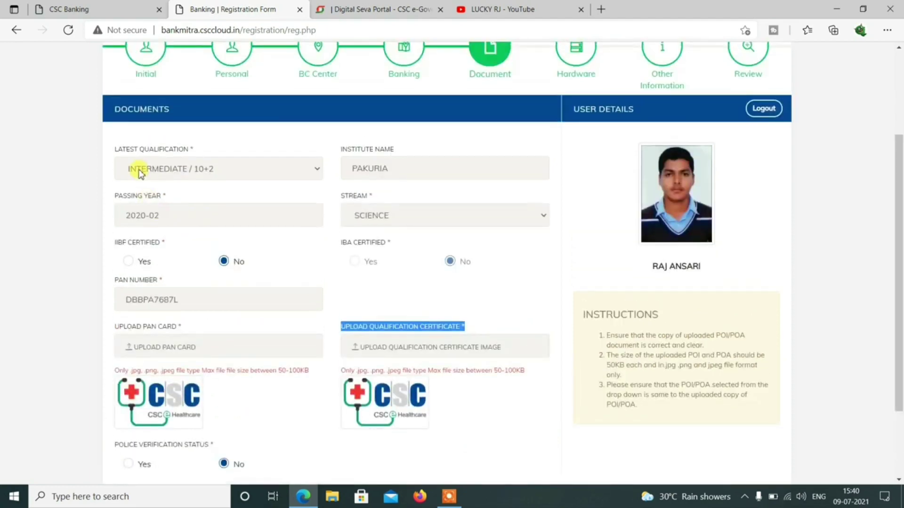
# - Check the police verification status and save the documents section to continue to Hardware
pyautogui.scroll(-2, 375, 282)
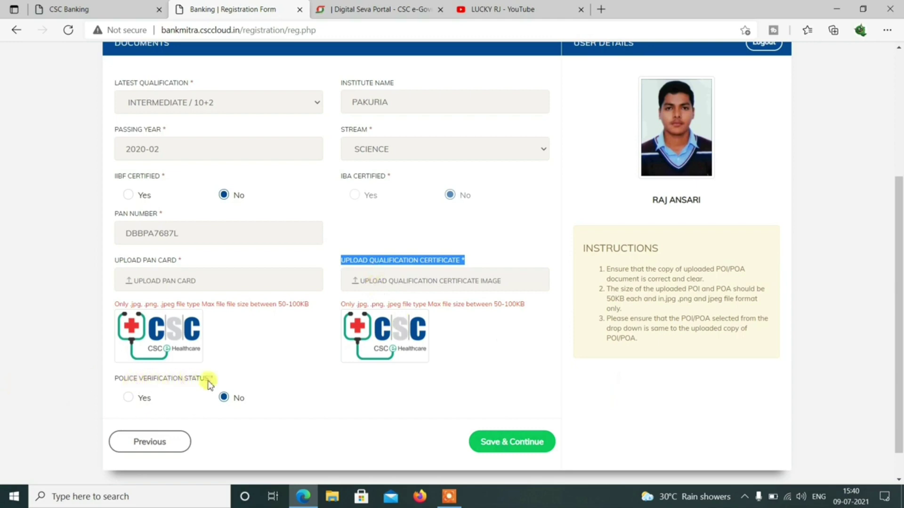
pyautogui.moveTo(210, 379); pyautogui.dragTo(111, 378)
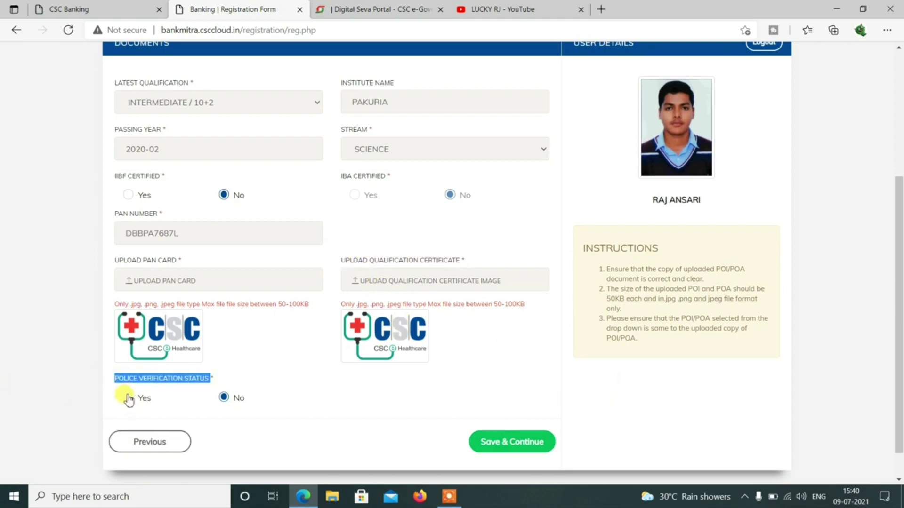
pyautogui.click(519, 447)
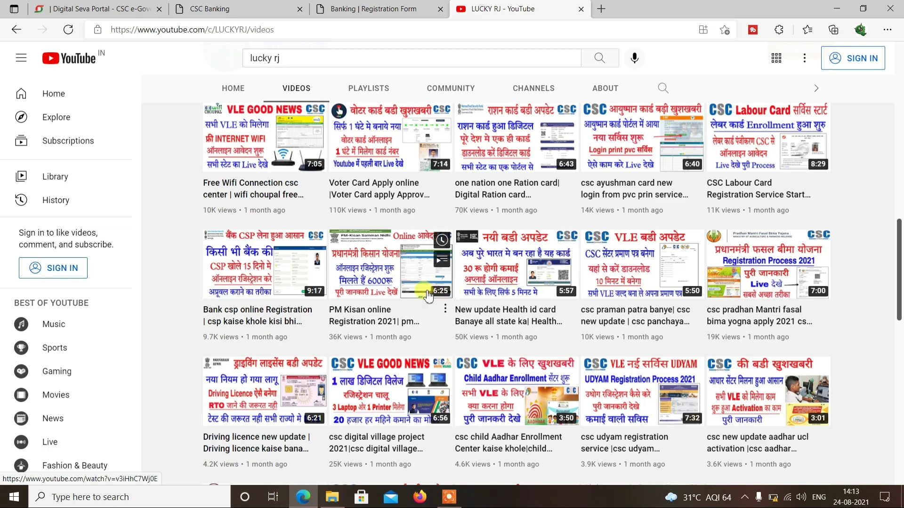
# - Look through the YouTube channel's uploaded videos and switch to the CSC Banking home page
pyautogui.scroll(10, 518, 277)
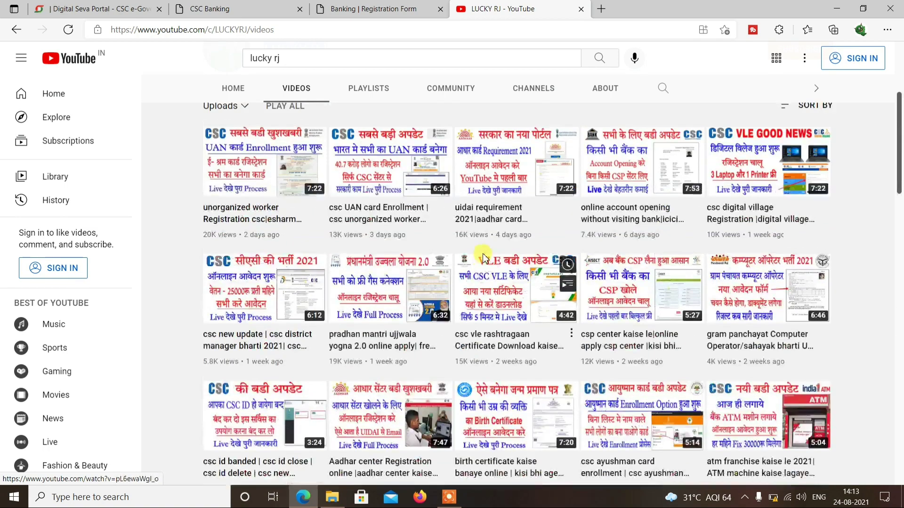
pyautogui.click(235, 7)
pyautogui.moveTo(282, 53)
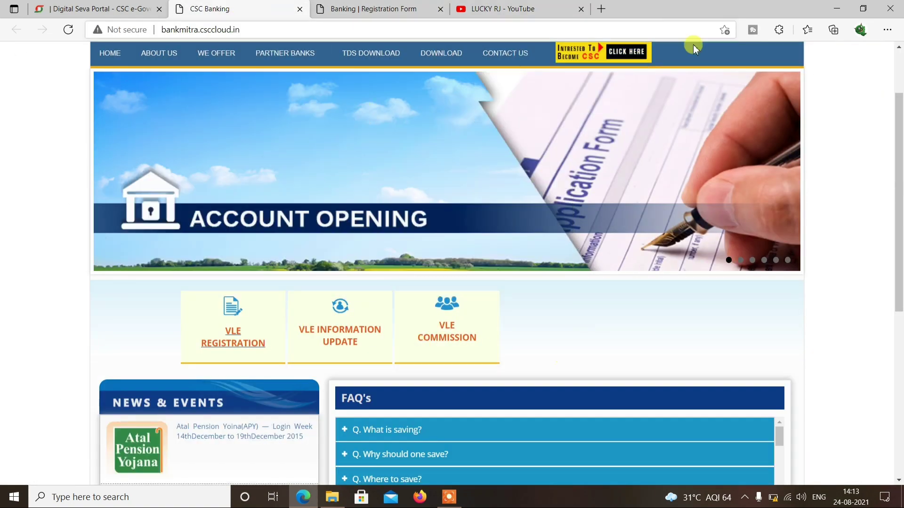
# - Switch to the Digital Seva portal, view the ALLAHABAD BANK-INDIAN BANK service details among the newly arrived services, and close them
pyautogui.click(103, 6)
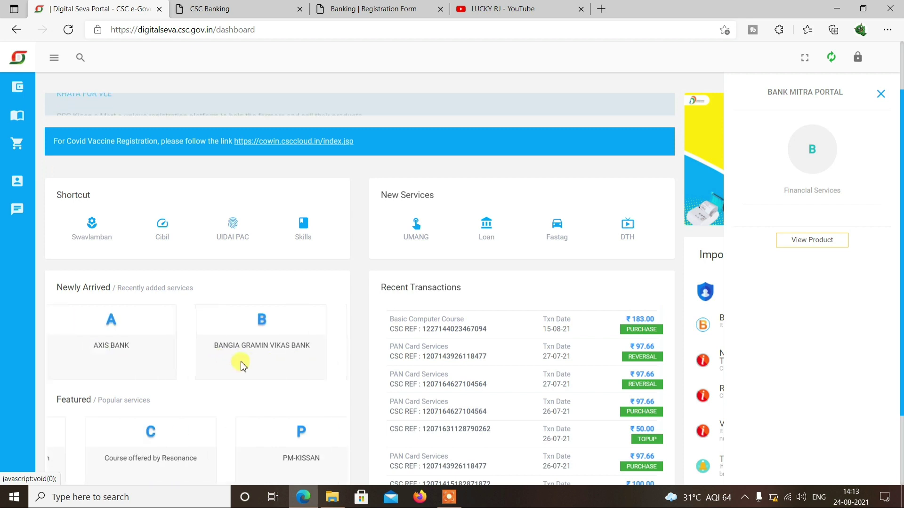
pyautogui.click(254, 366)
pyautogui.click(257, 362)
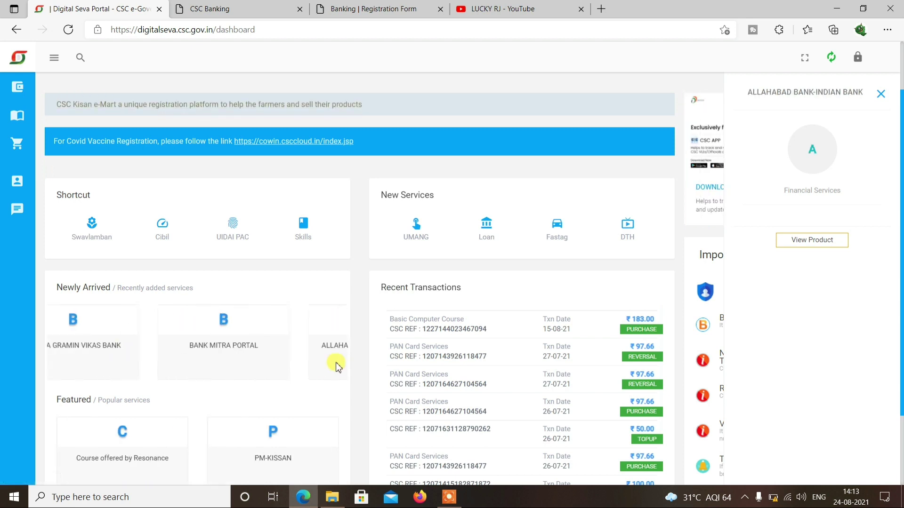
pyautogui.scroll(-2, 242, 354)
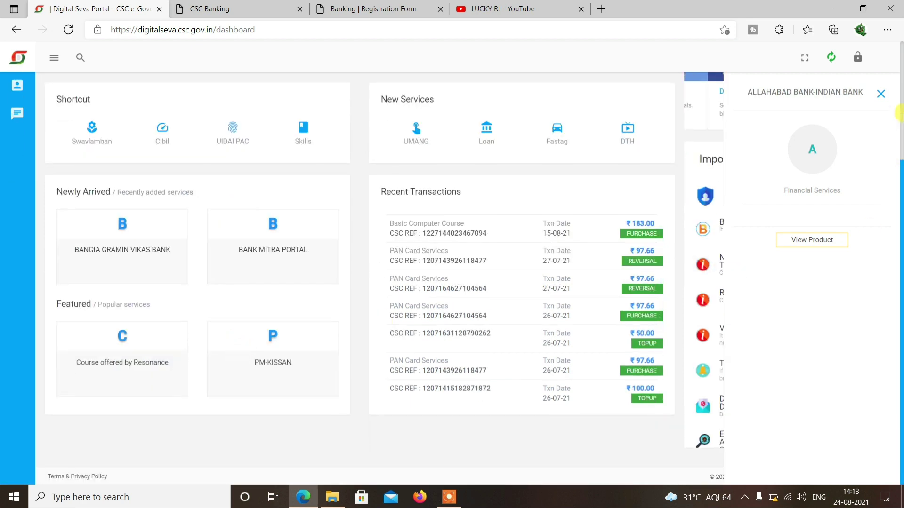
pyautogui.click(881, 94)
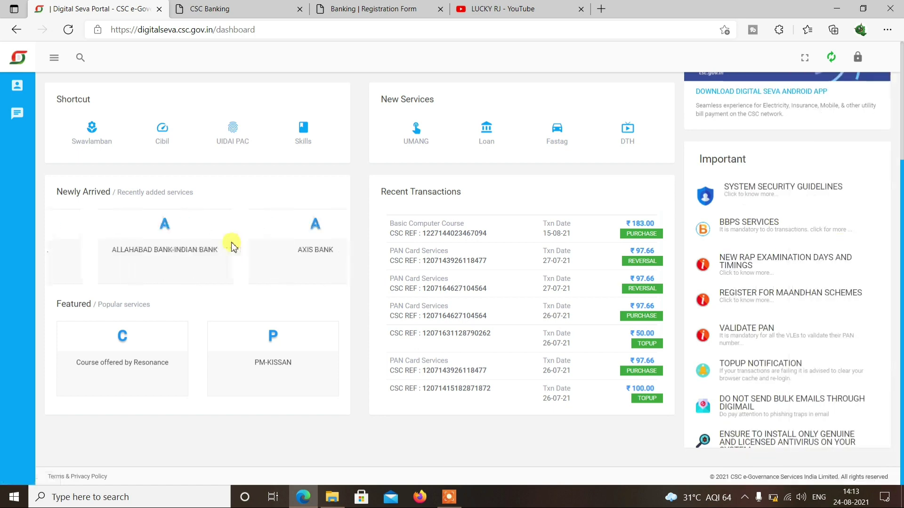